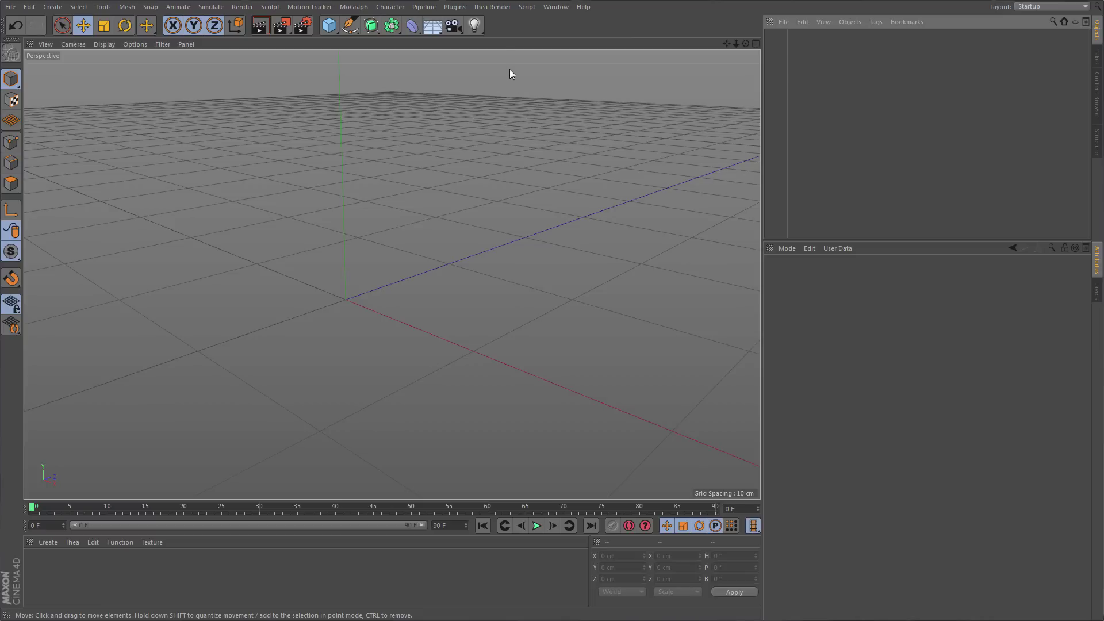
Add a light to the empty scene and attach a Thea Light tag to it
click(474, 25)
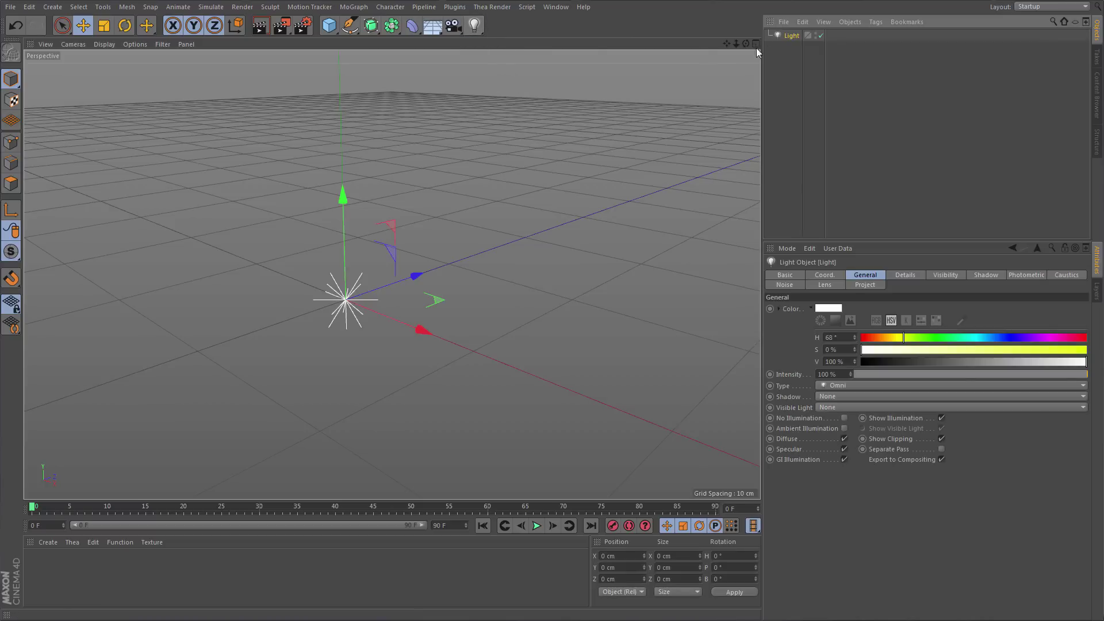
right_click(788, 37)
mouse_move(834, 156)
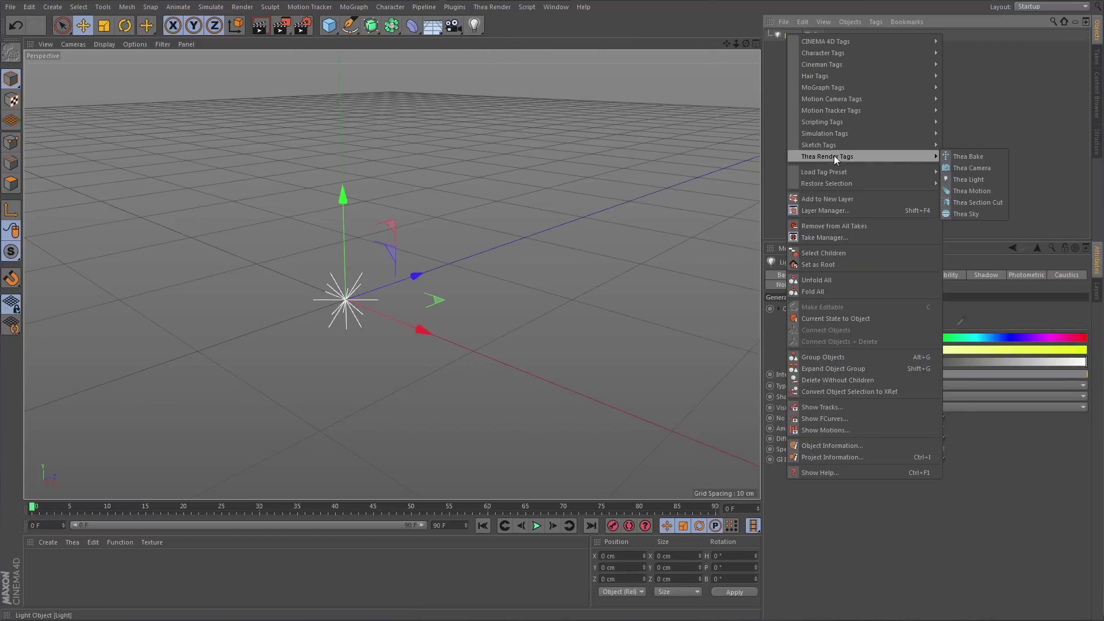
click(980, 180)
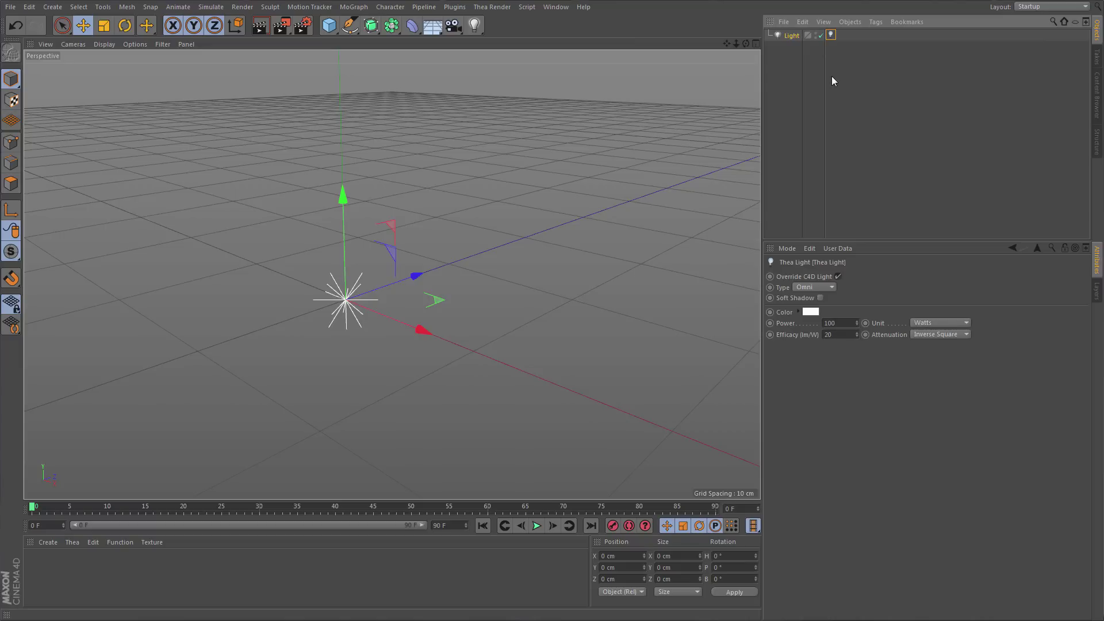
Lock the attributes on the light object and open its Thea Light tag in a separate attributes window
click(790, 41)
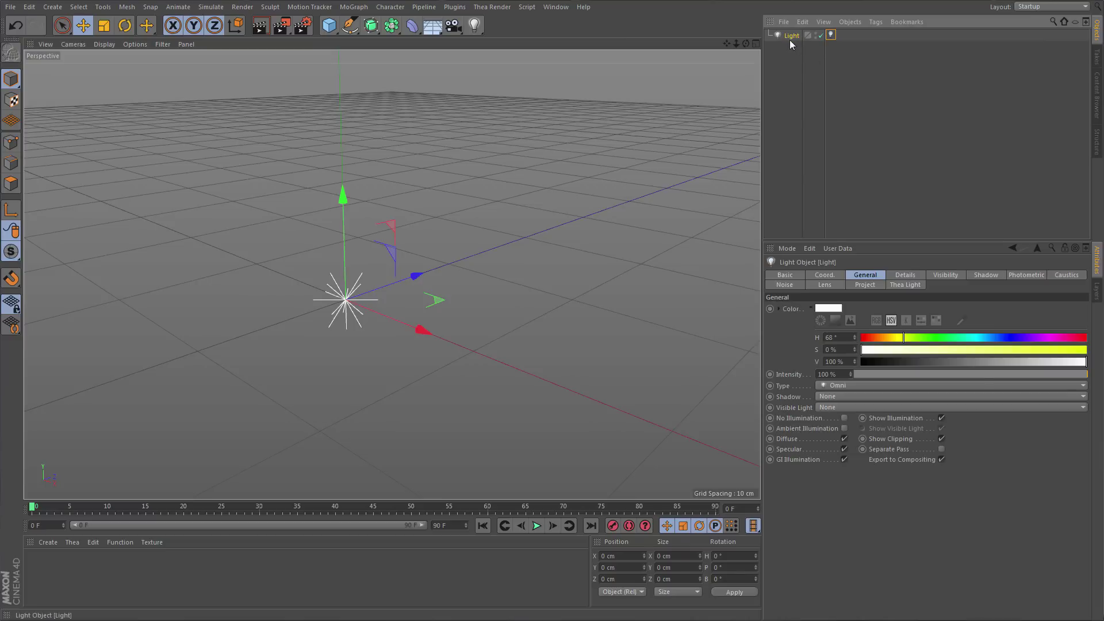
click(1065, 249)
double_click(831, 35)
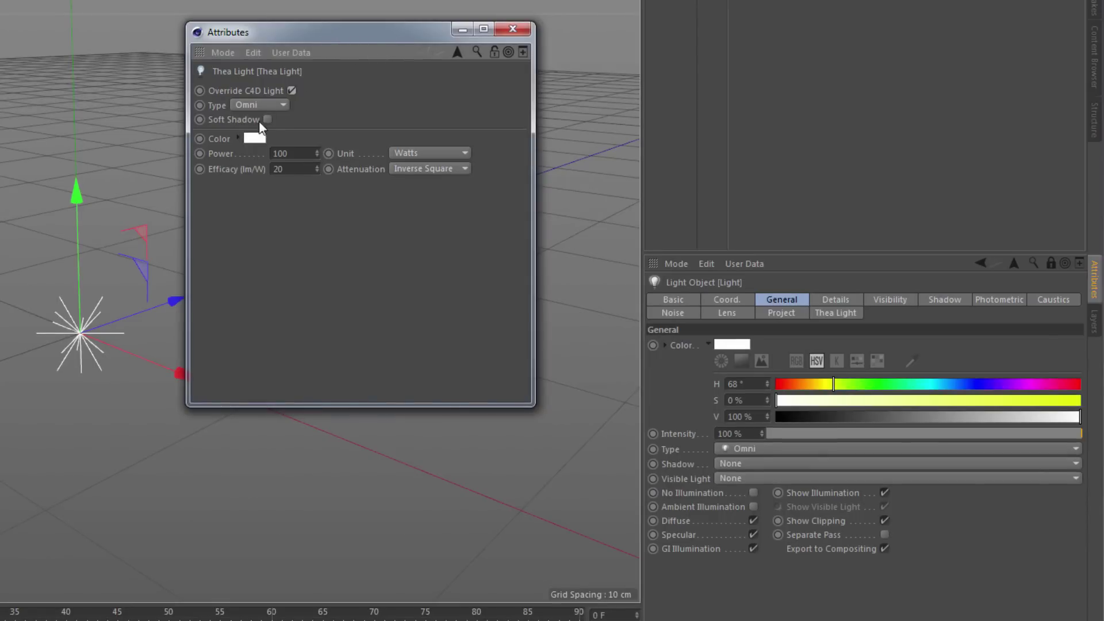
Set the Thea Light colour to orange with hue 31° and saturation 96 %
click(255, 138)
click(223, 133)
drag(257, 151, 349, 150)
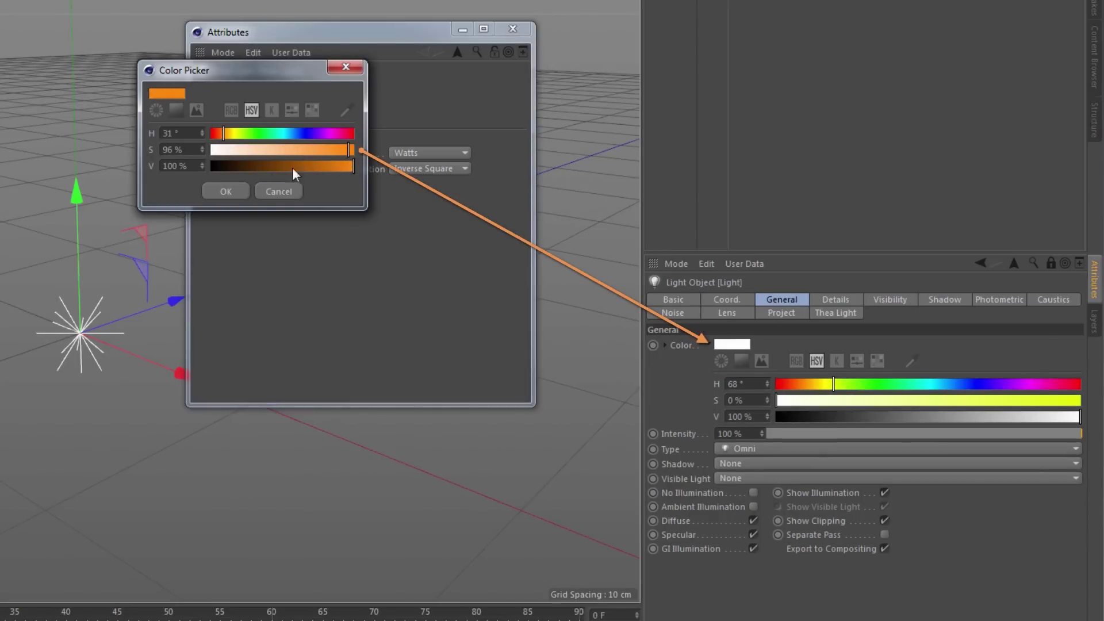
click(232, 190)
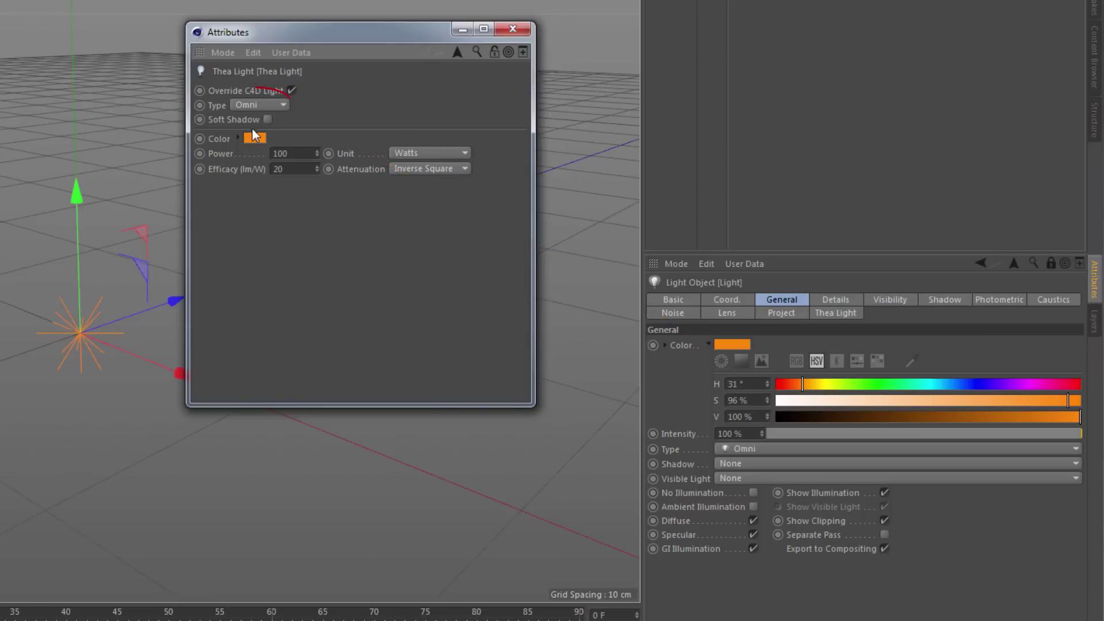
Try the Spot and Sun types on the Thea Light tag
click(262, 104)
click(257, 133)
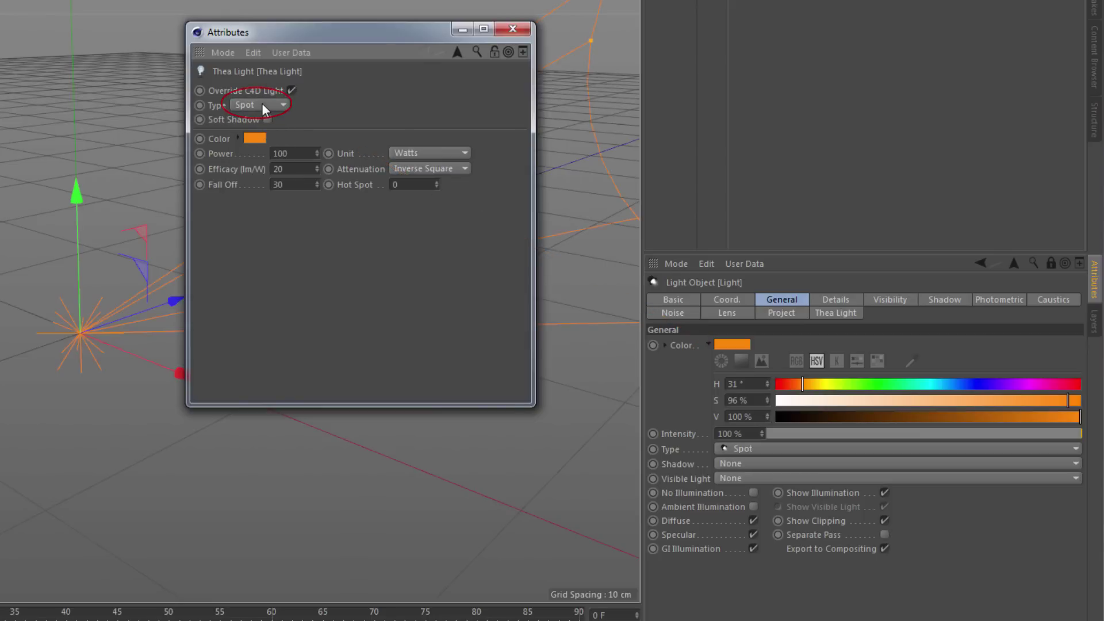
click(262, 107)
click(250, 153)
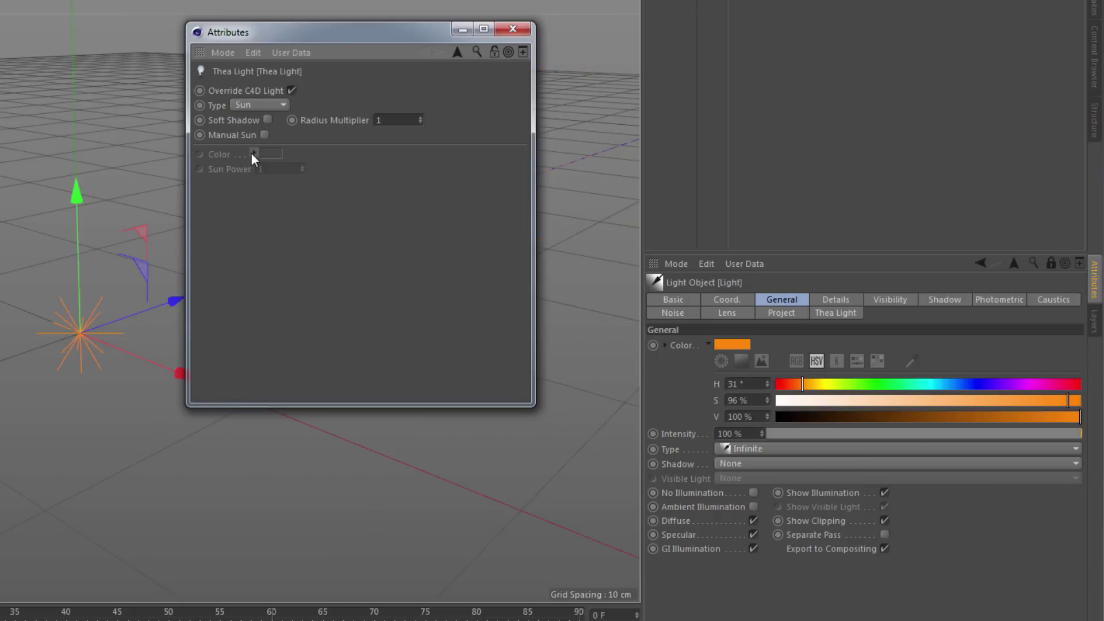
Switch the Thea Light type to IES and load 1.ies from the Thea Data ies folder, with the light's photometric settings shown
click(266, 104)
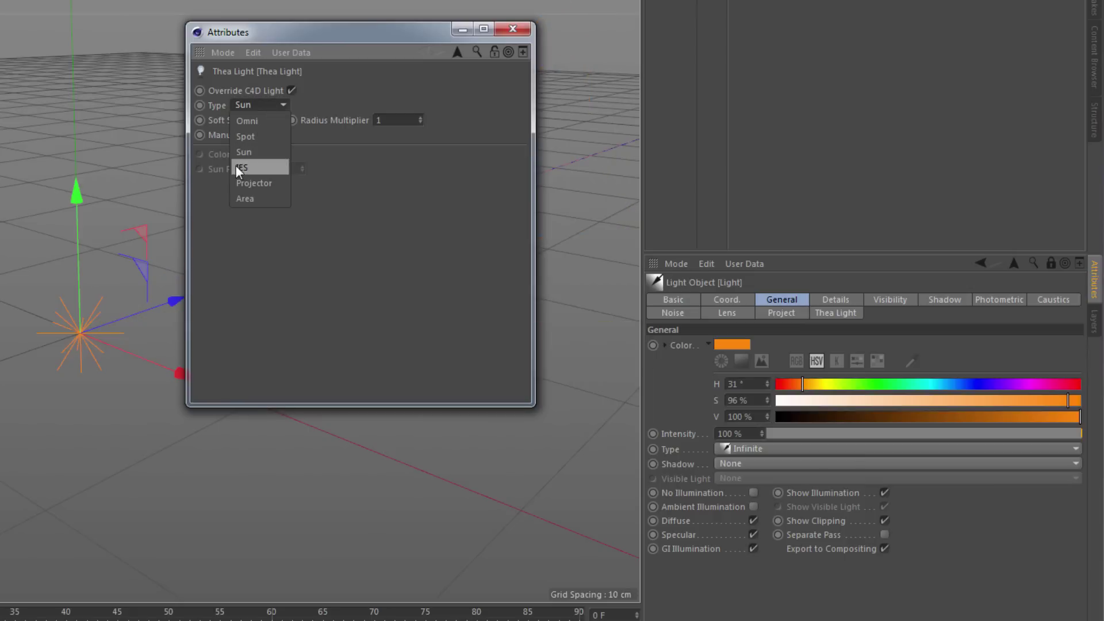
click(261, 166)
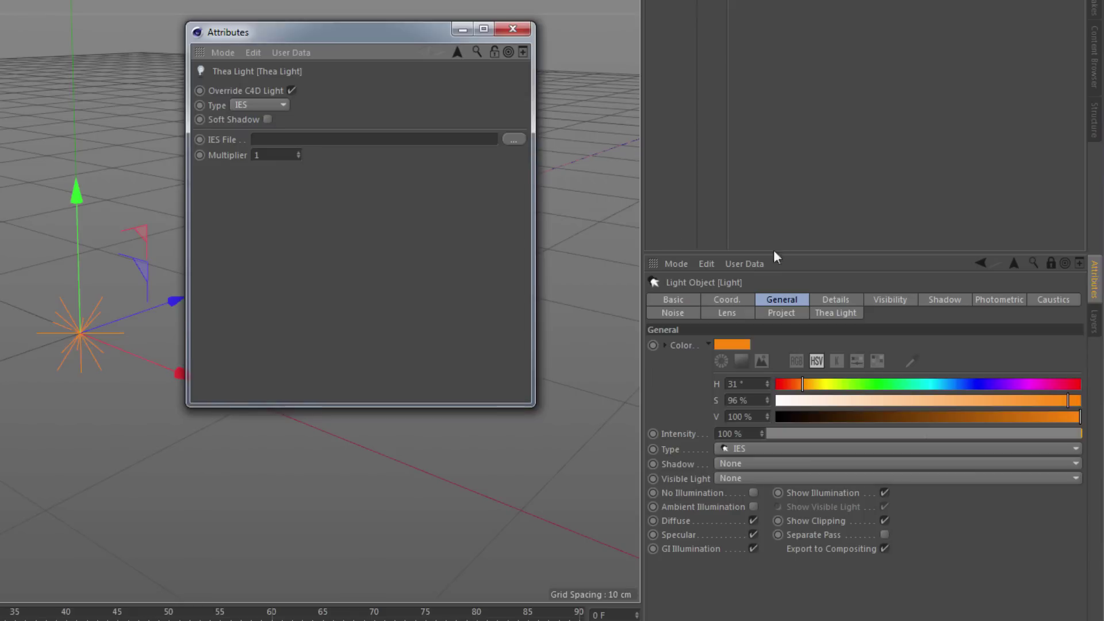
click(977, 300)
click(512, 139)
double_click(411, 151)
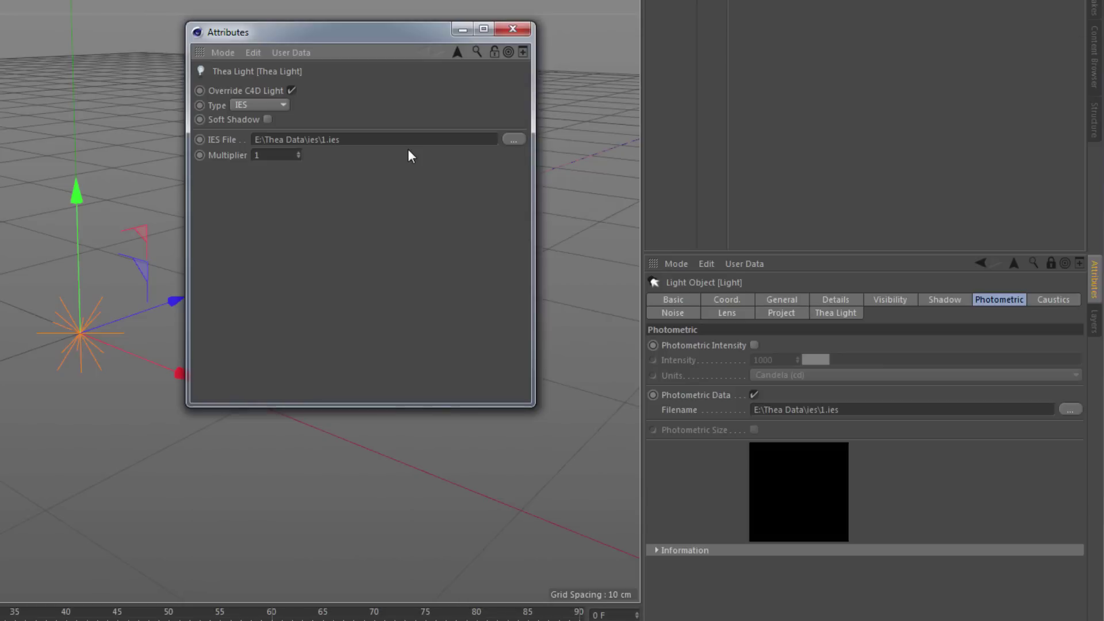
Change the Thea Light type to Area, set its X, Y and Z sizes to 10, and close the separate attributes window
click(261, 105)
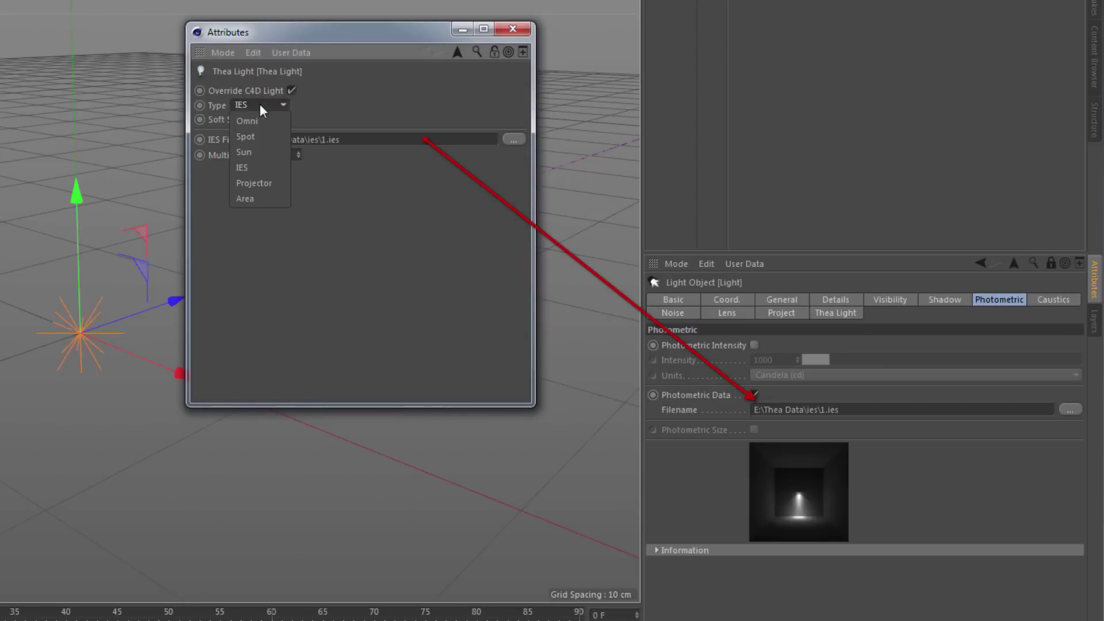
click(245, 195)
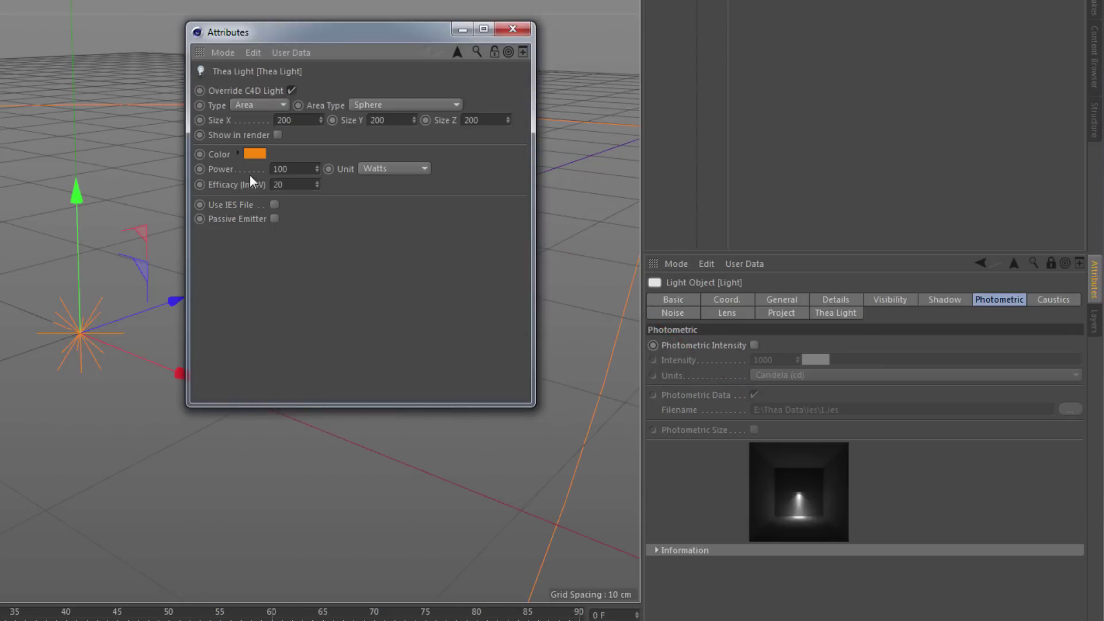
click(849, 299)
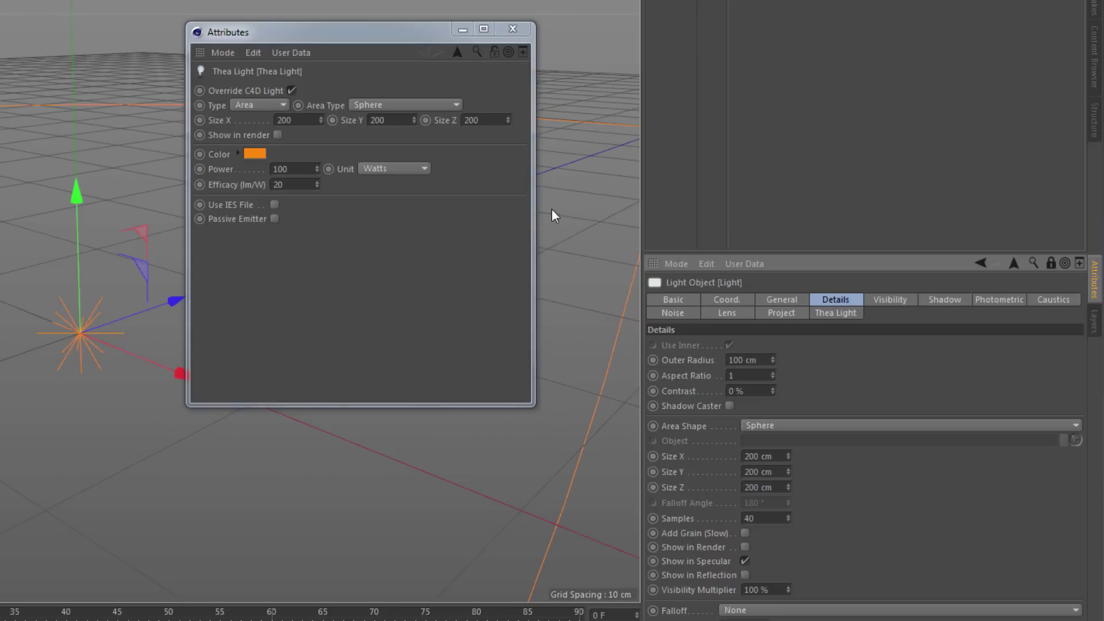
click(245, 119)
text(10)
key(Tab)
text(10)
key(Tab)
text(10)
key(Return)
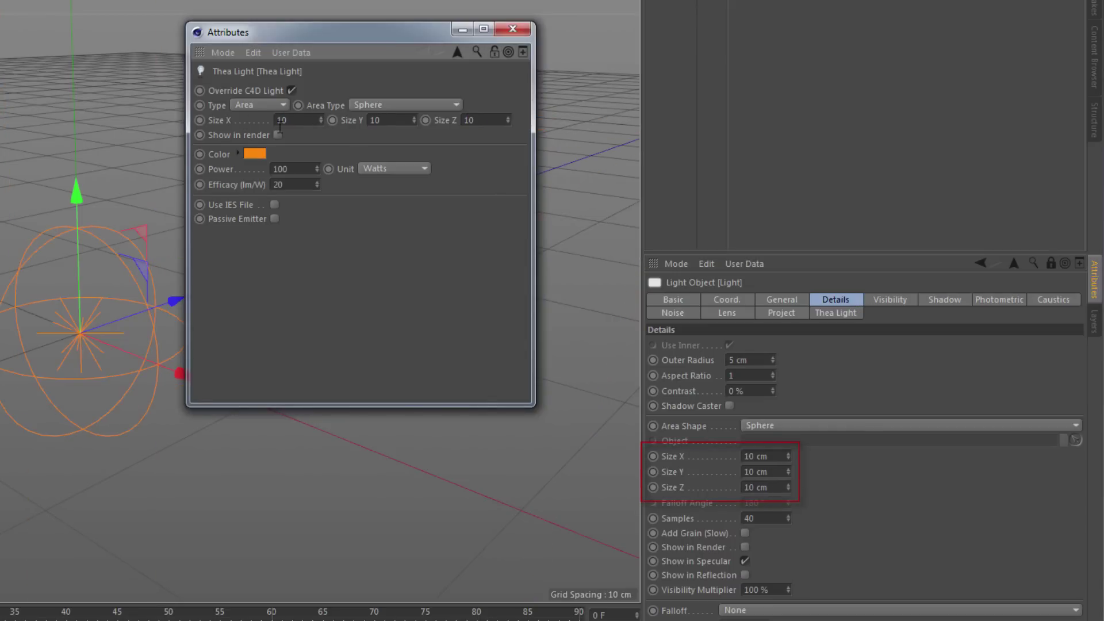
click(512, 31)
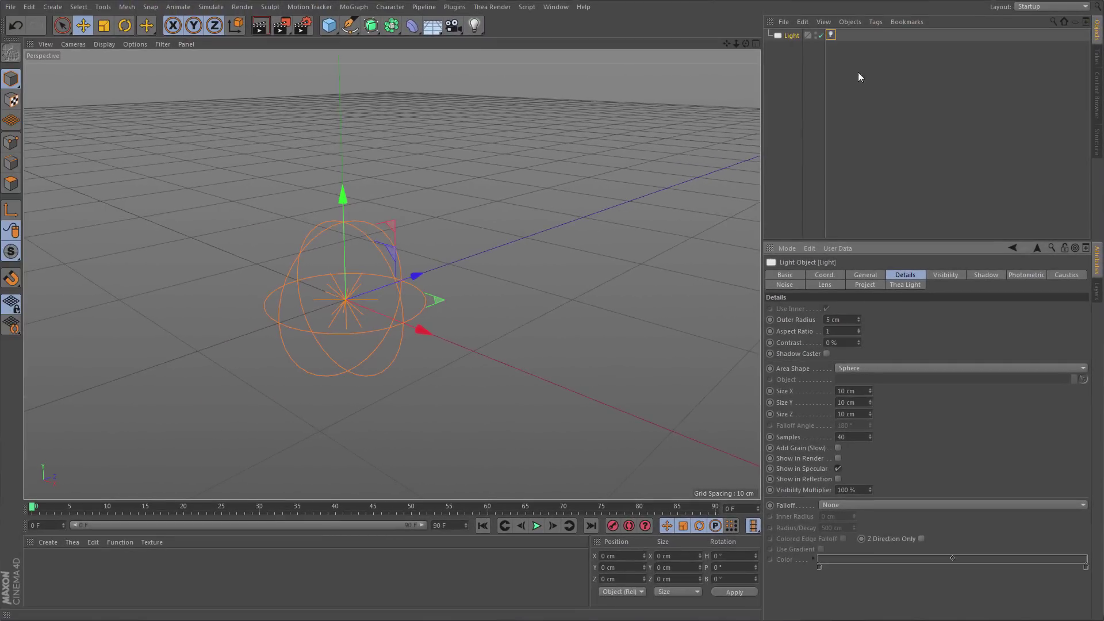
Change the white omni light's Thea Light type to Area and open the area type choices
click(831, 35)
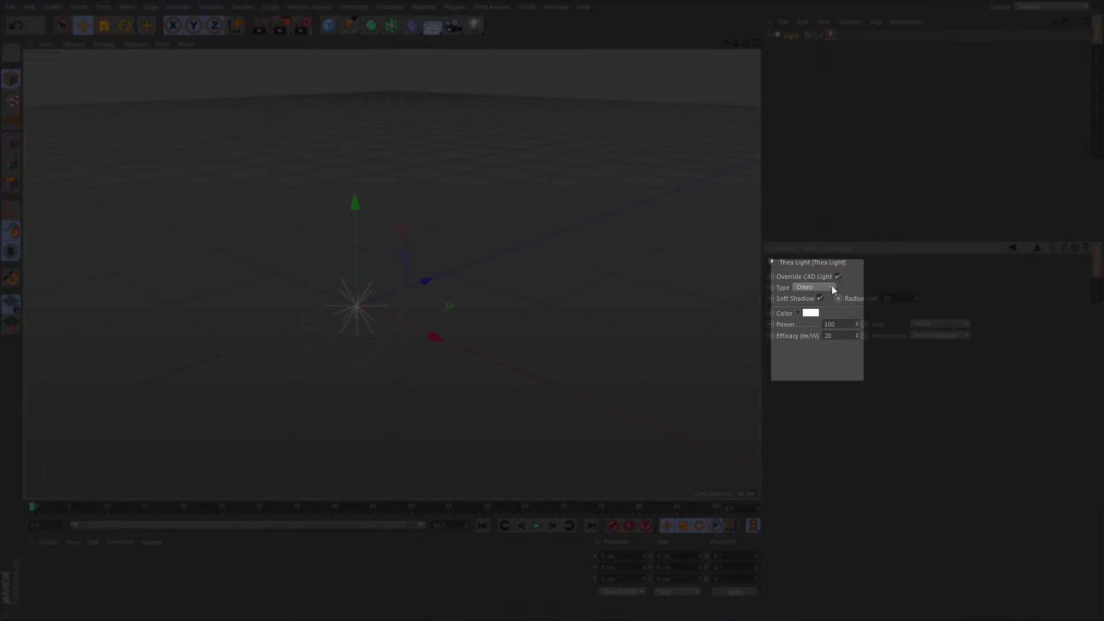
click(832, 289)
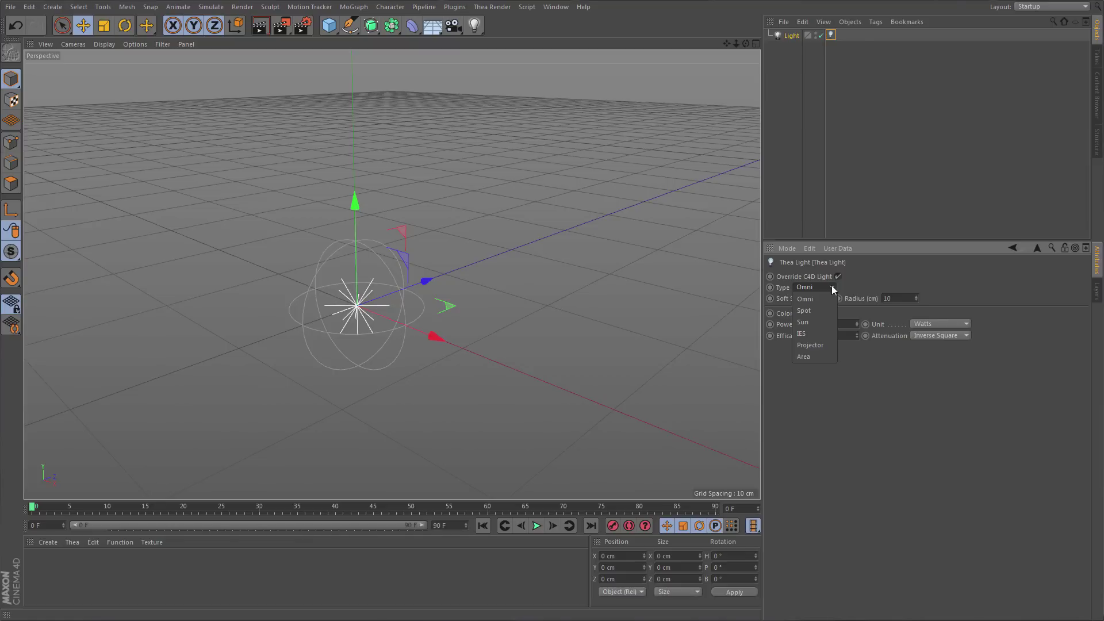
click(816, 356)
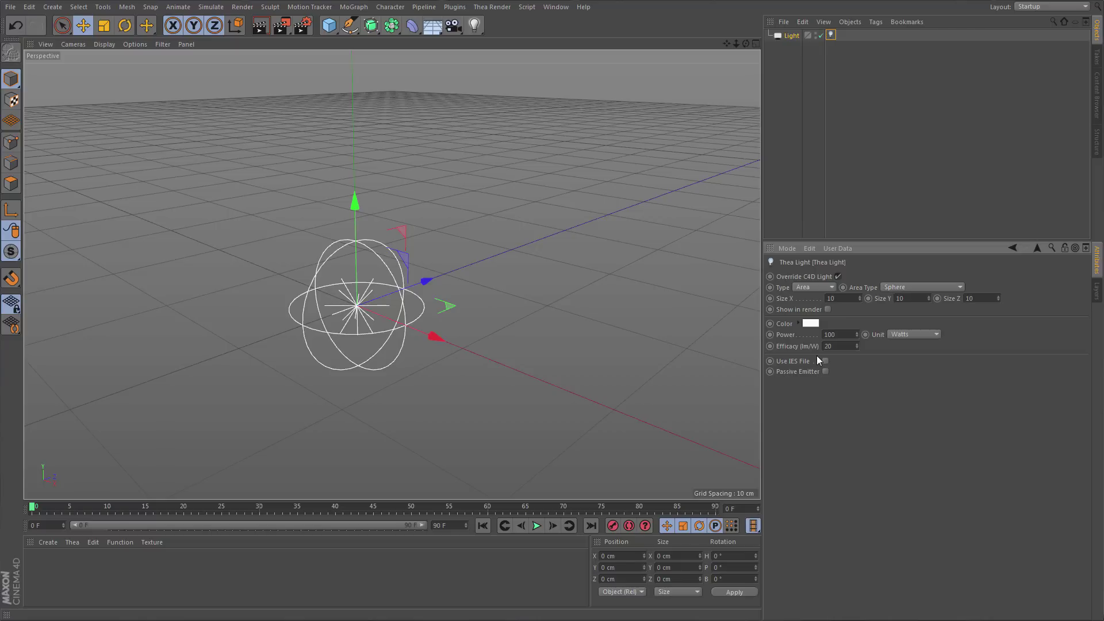
click(938, 289)
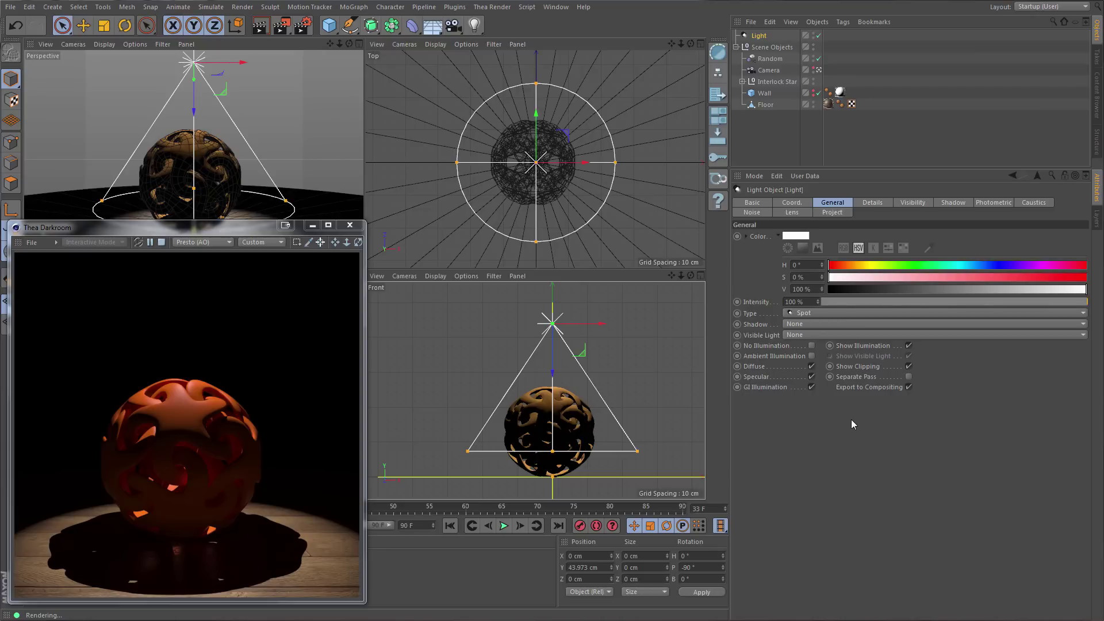
Attach a Thea Light tag to the spot light above the interlocking star sphere
right_click(762, 36)
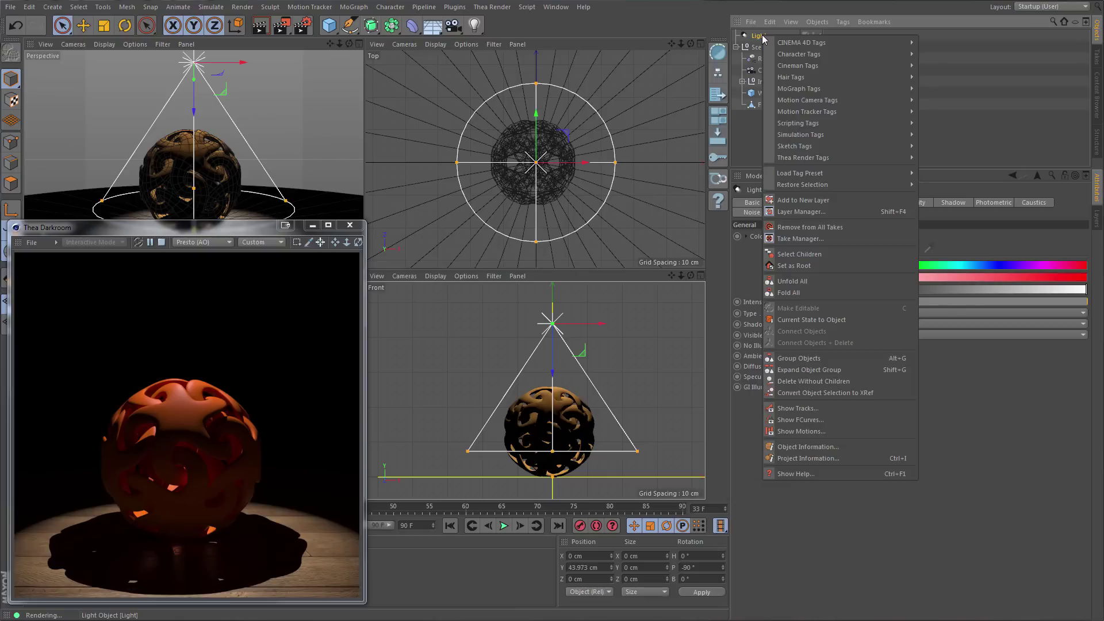
mouse_move(828, 158)
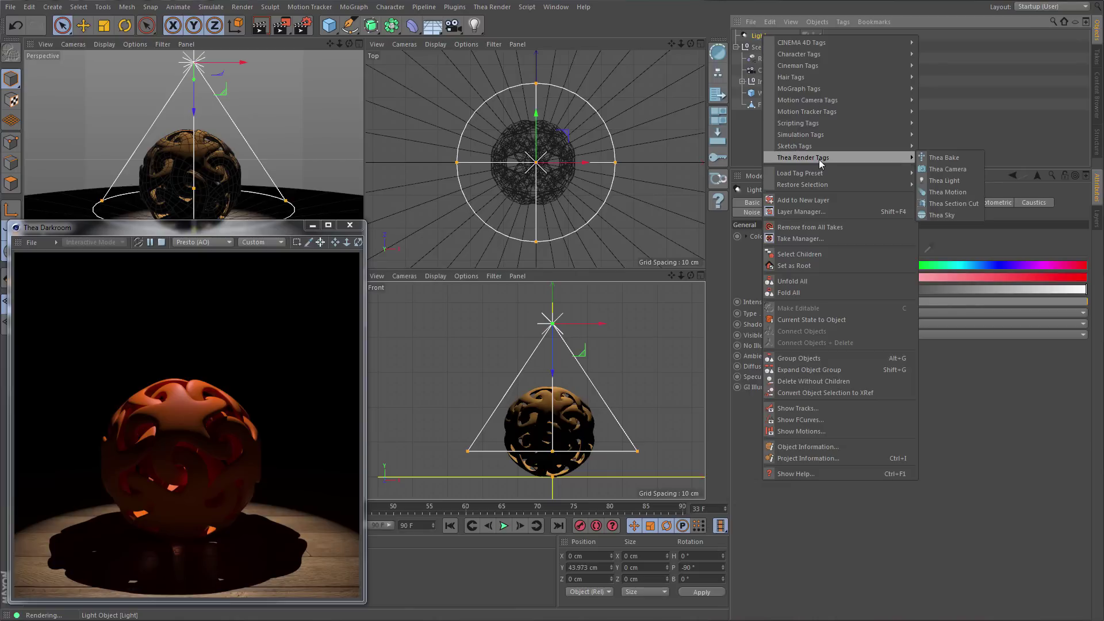
click(944, 180)
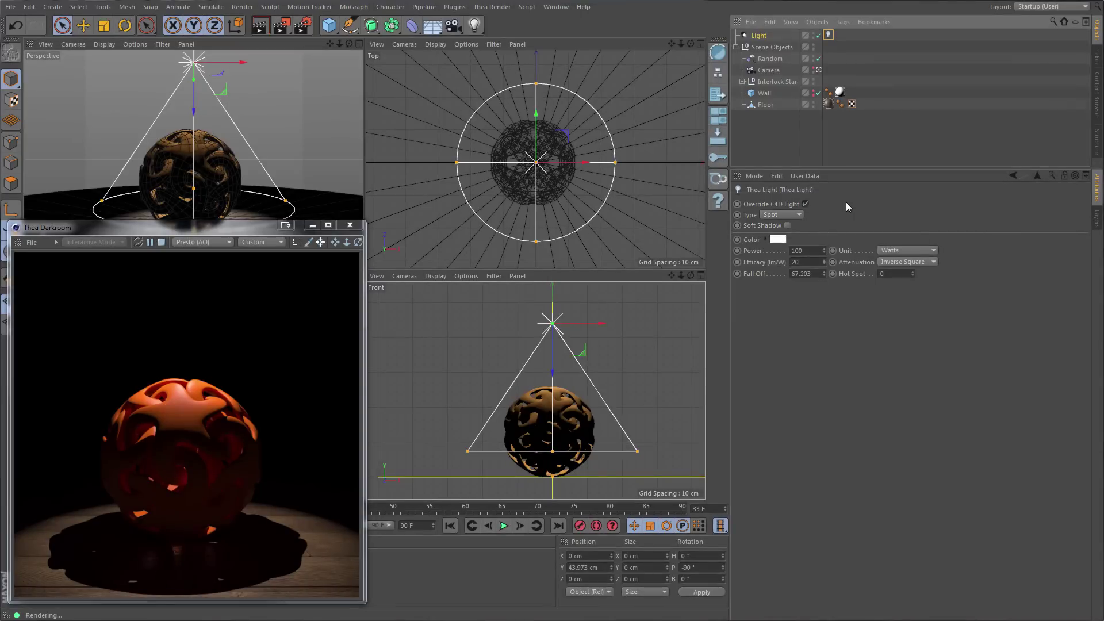
Enable Soft Shadow on the spot light's Thea Light tag and set its radius to 6 cm
click(787, 226)
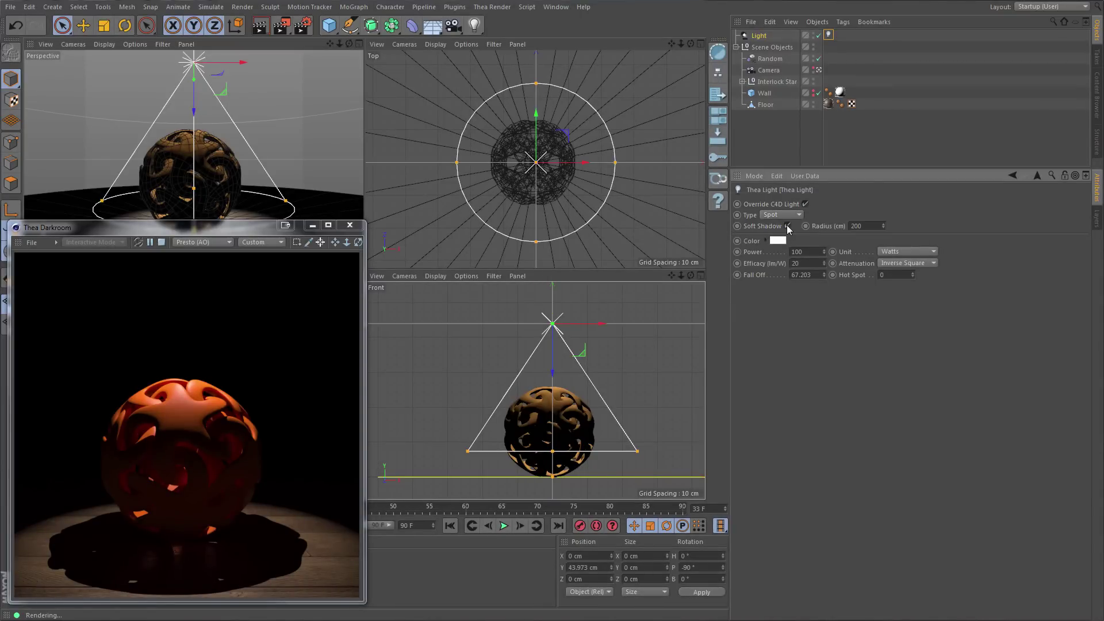
click(851, 225)
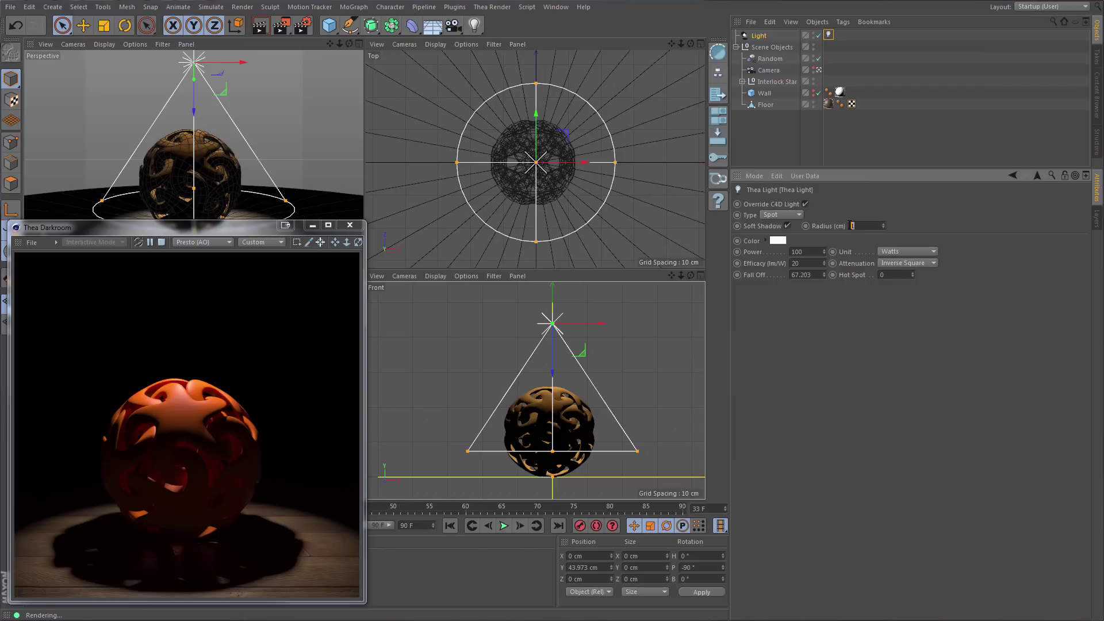
text(6)
key(Return)
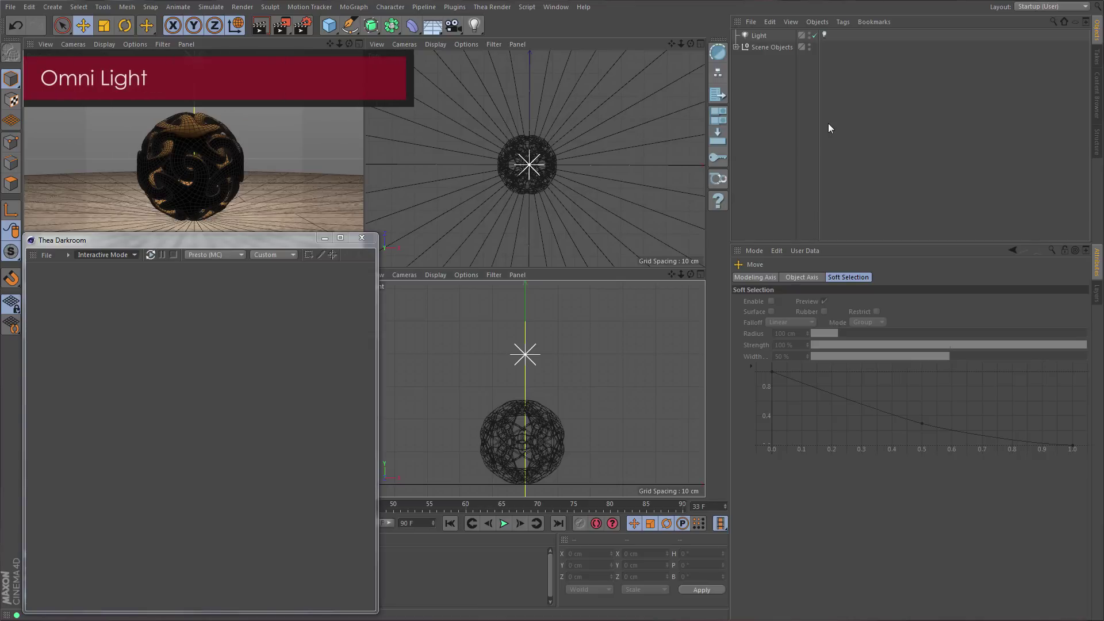
Start the interactive Thea render with the omni light and move the light down along the Y axis toward the sphere
click(824, 34)
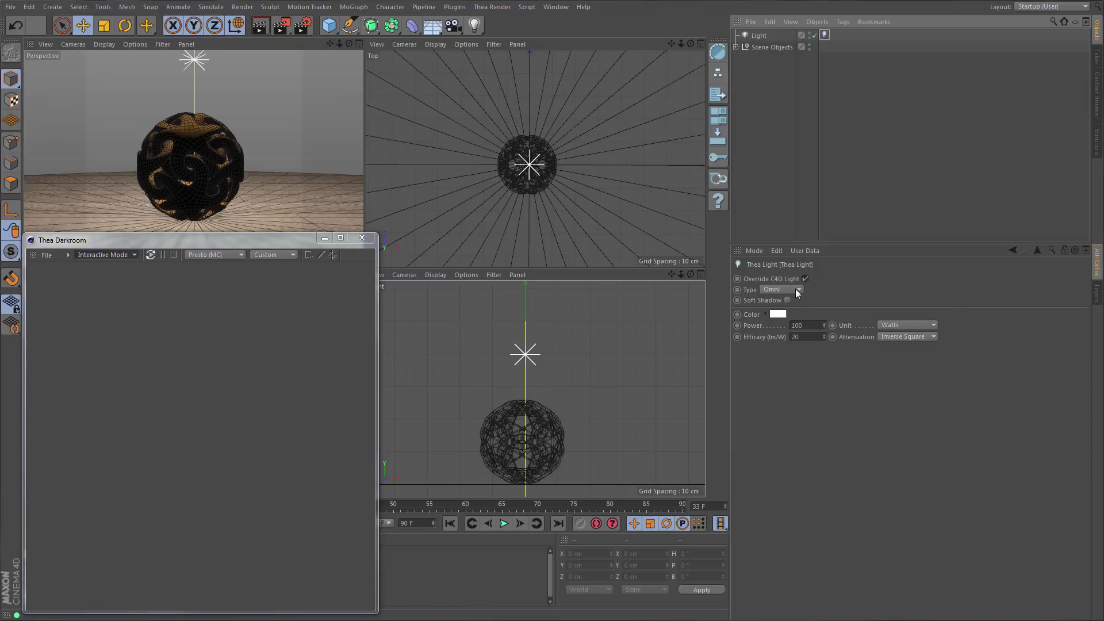
click(150, 254)
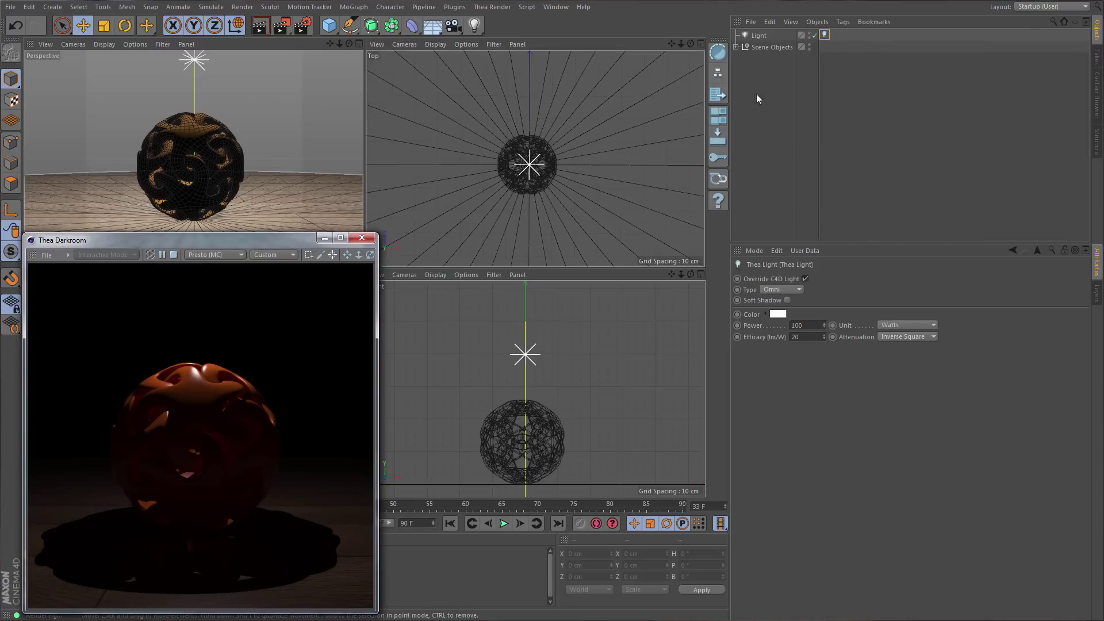
click(760, 36)
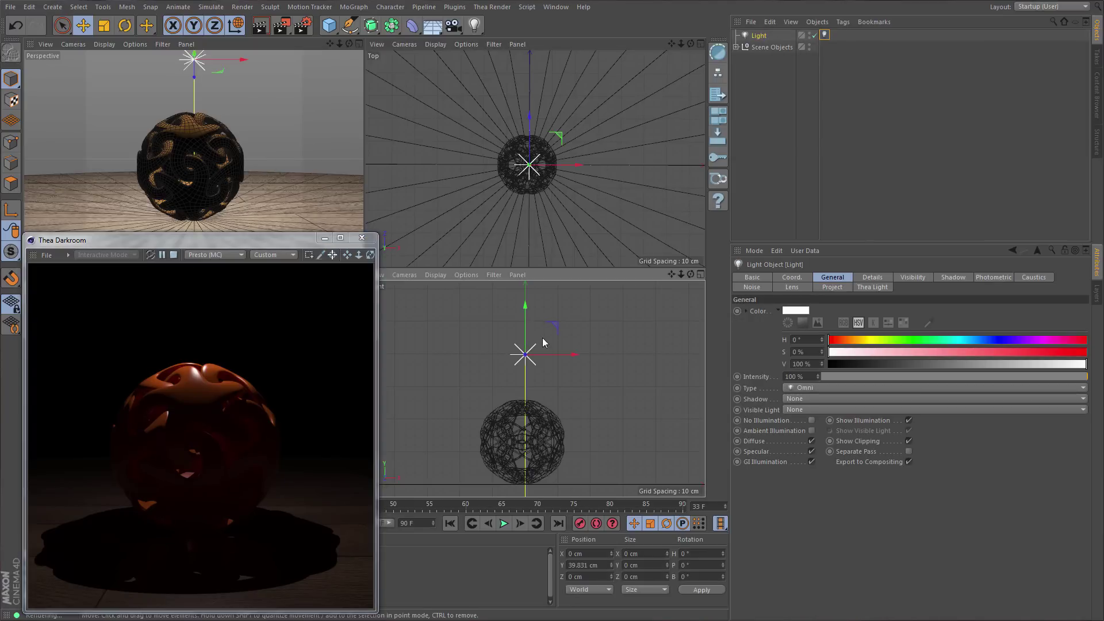
key(e)
drag(525, 306, 542, 397)
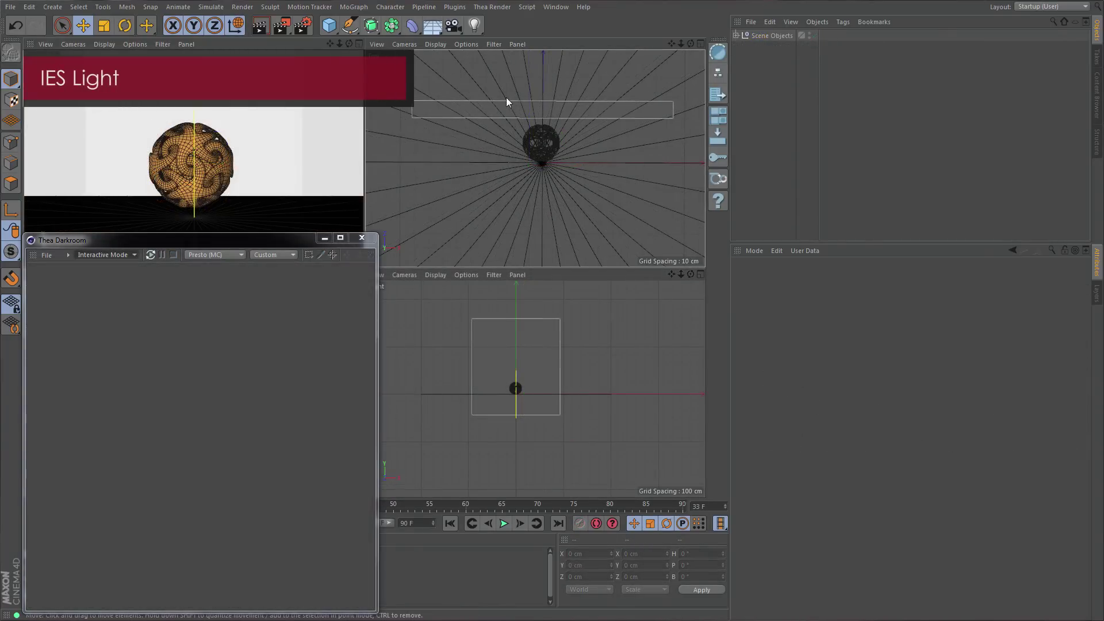
Add a new light with a Thea Light tag to the wall scene and set its type to IES
click(475, 25)
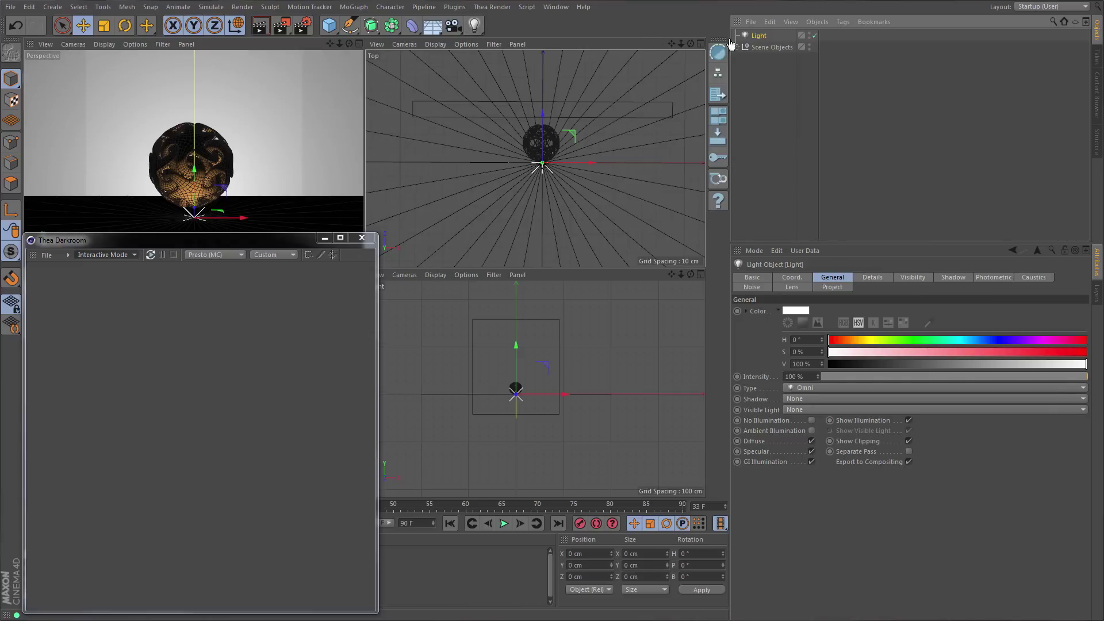
right_click(757, 36)
mouse_move(807, 159)
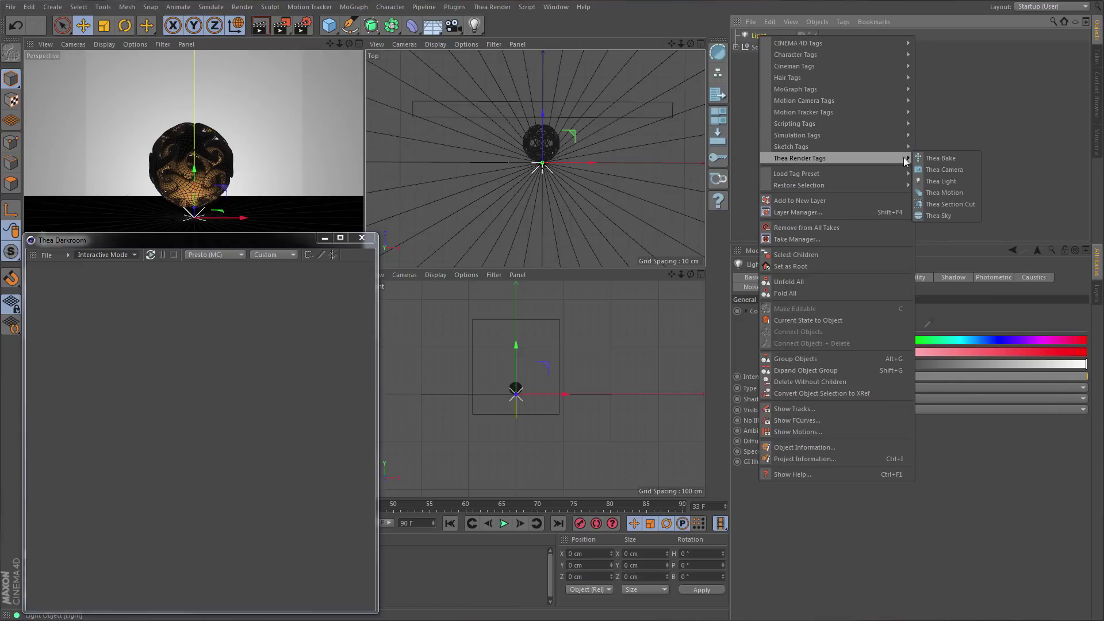
click(947, 178)
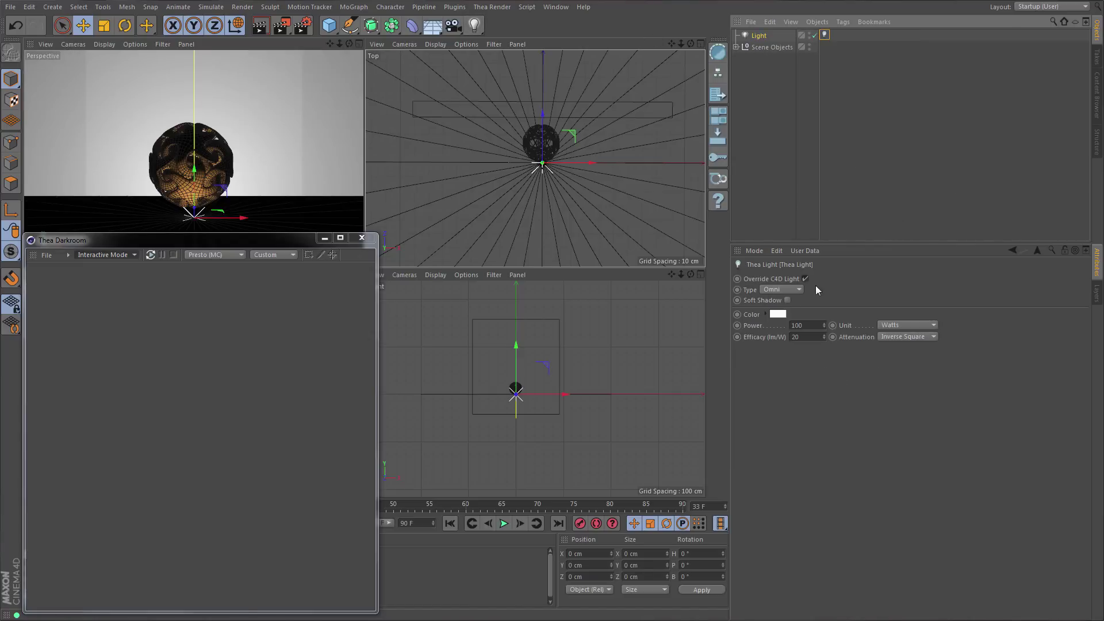
click(799, 290)
click(782, 335)
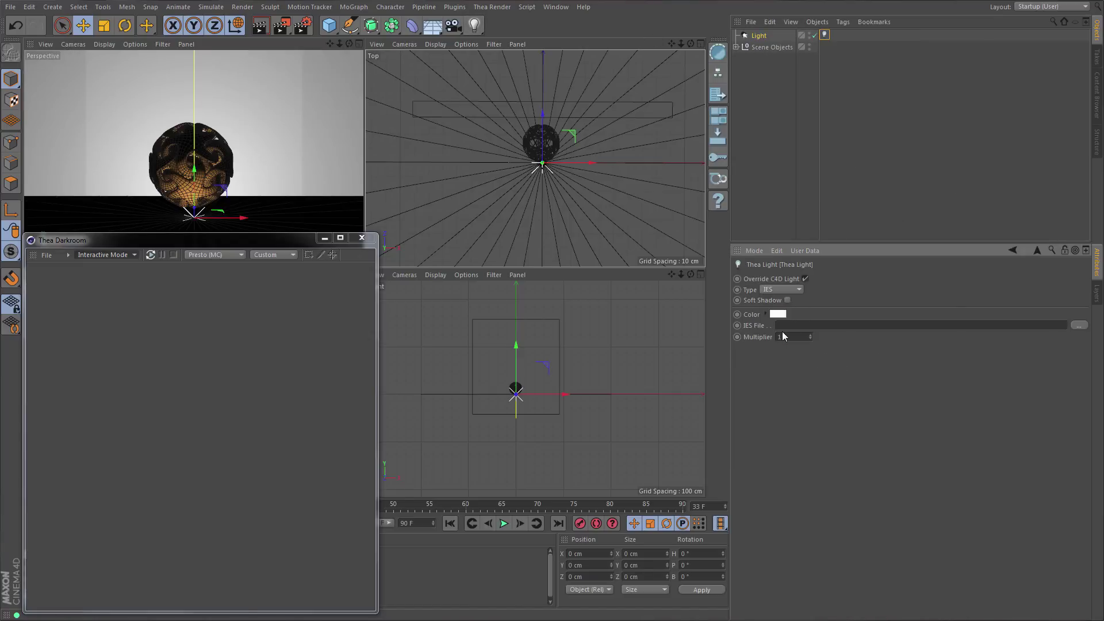
Load the photometric file 1.ies from the ies folder into the light's IES Thea Light tag
click(1079, 326)
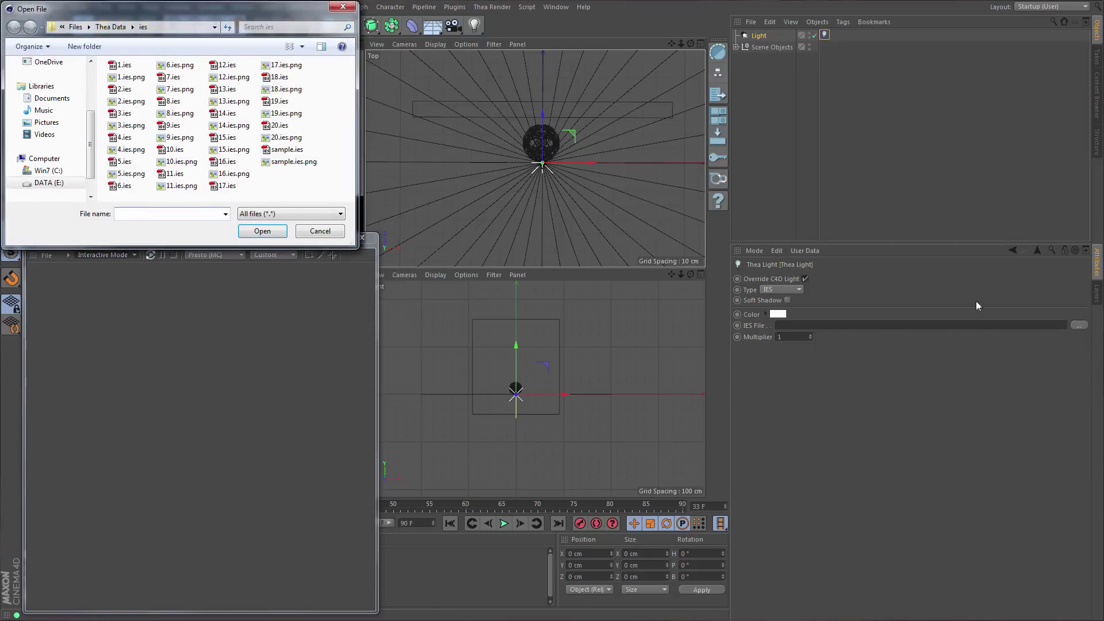
click(130, 66)
double_click(130, 65)
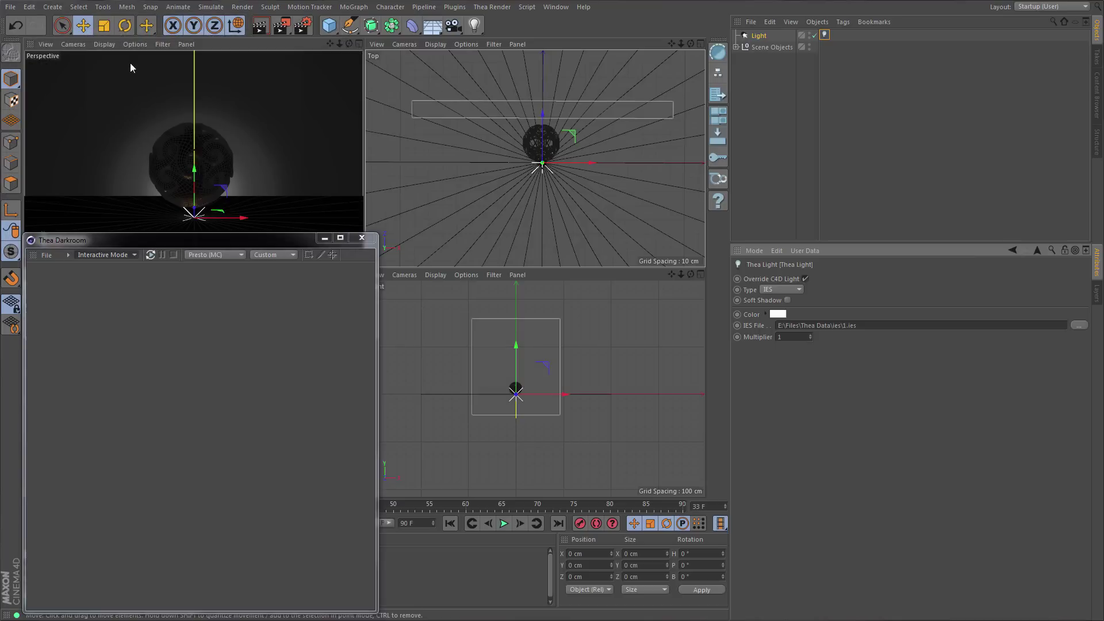
Rotate the IES light to a pitch of -90° and place it beside the sphere near the wall, at about X -30 cm, Z 27 cm, raised above floor level
key(r)
drag(538, 192, 537, 44)
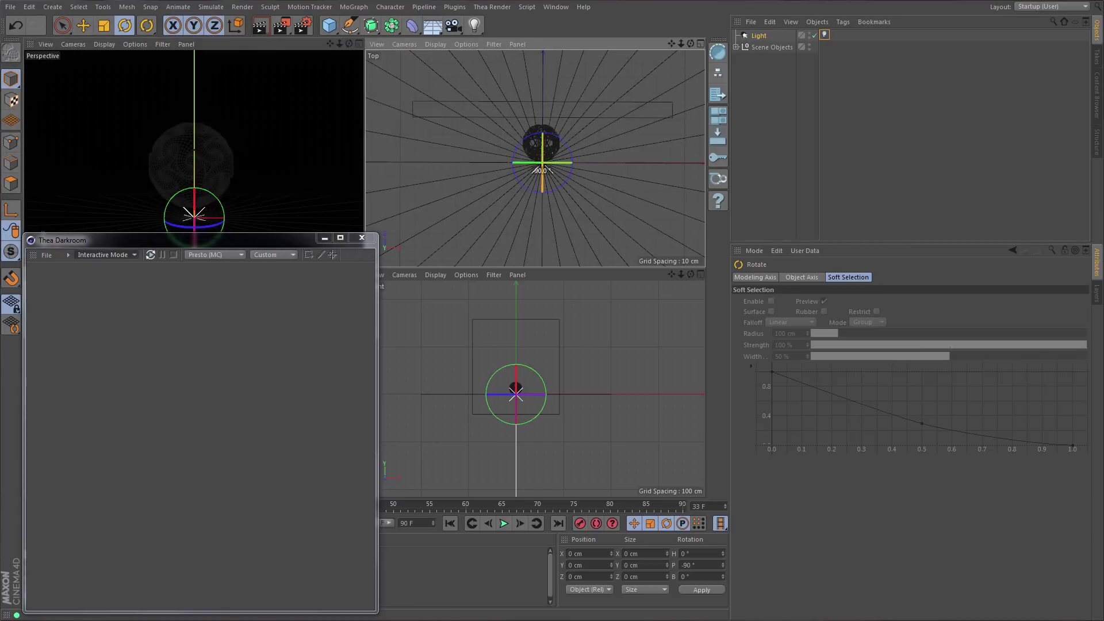
key(e)
drag(573, 132, 530, 93)
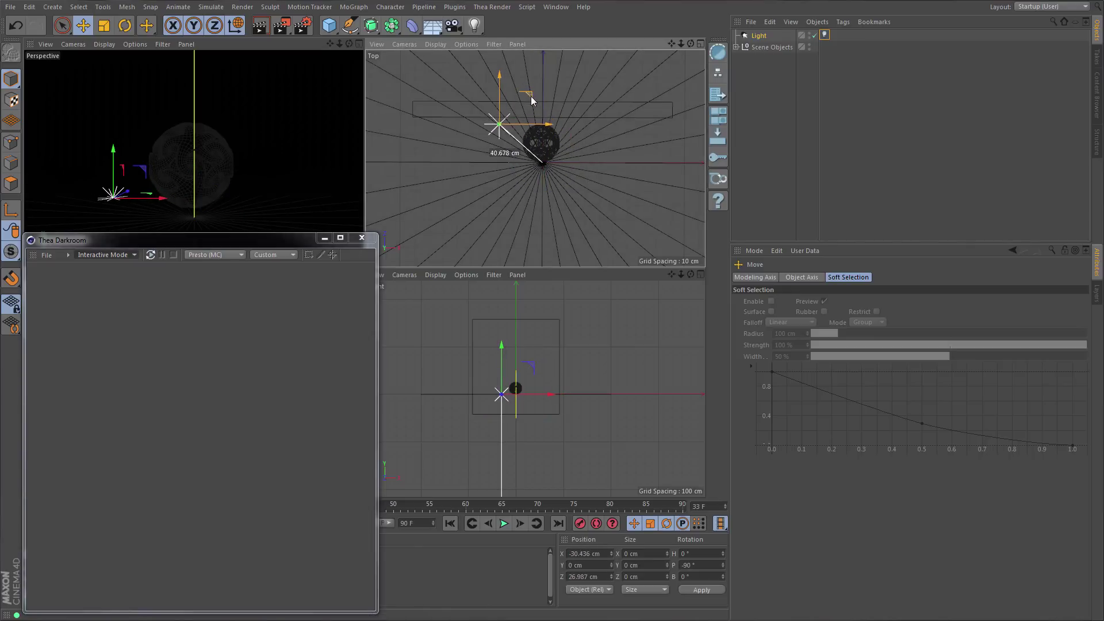
drag(509, 361, 505, 319)
Start the interactive Thea render, adjust the IES light's height and shift it along the wall to the opposite side of the sphere
click(150, 254)
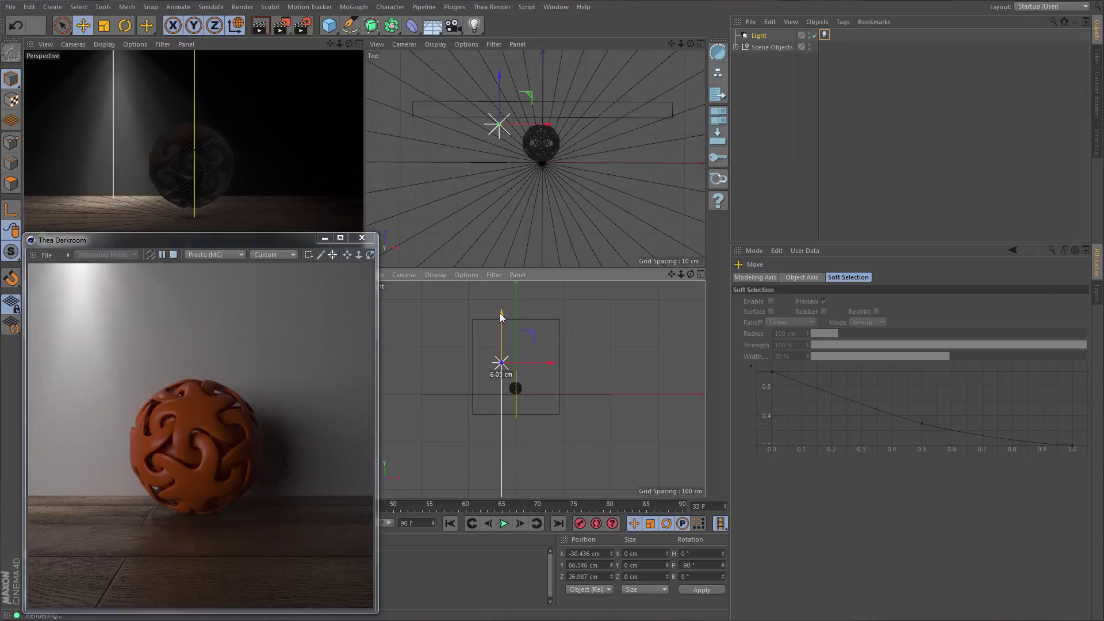
drag(502, 313, 501, 320)
drag(526, 124, 623, 136)
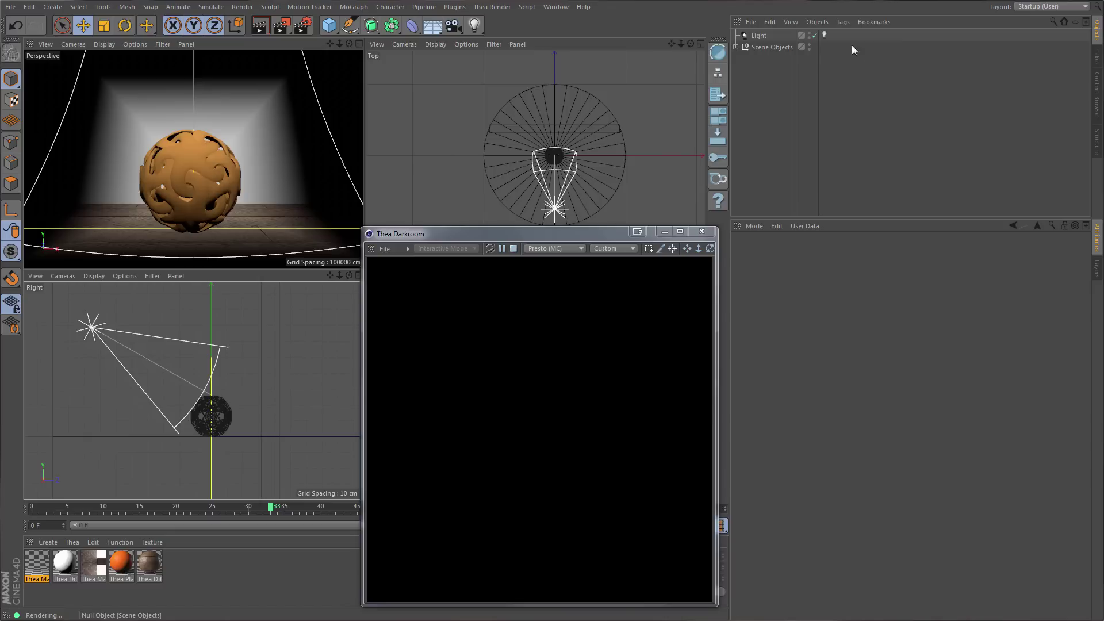
Load Projector_01.png as the projector texture in the spot light's Thea Light tag
click(824, 35)
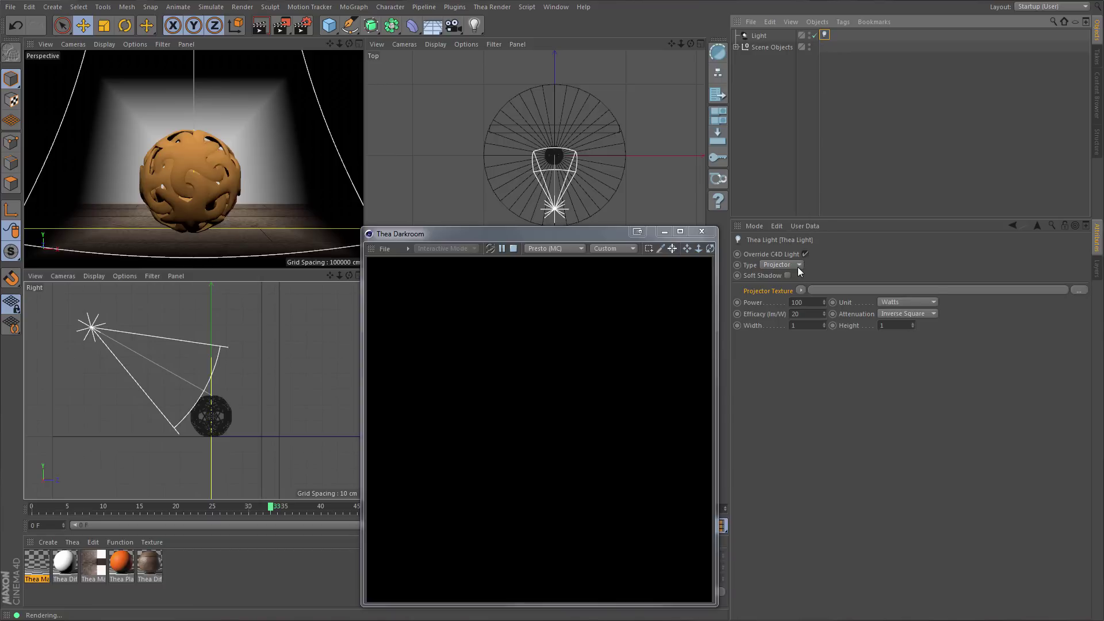
click(1072, 291)
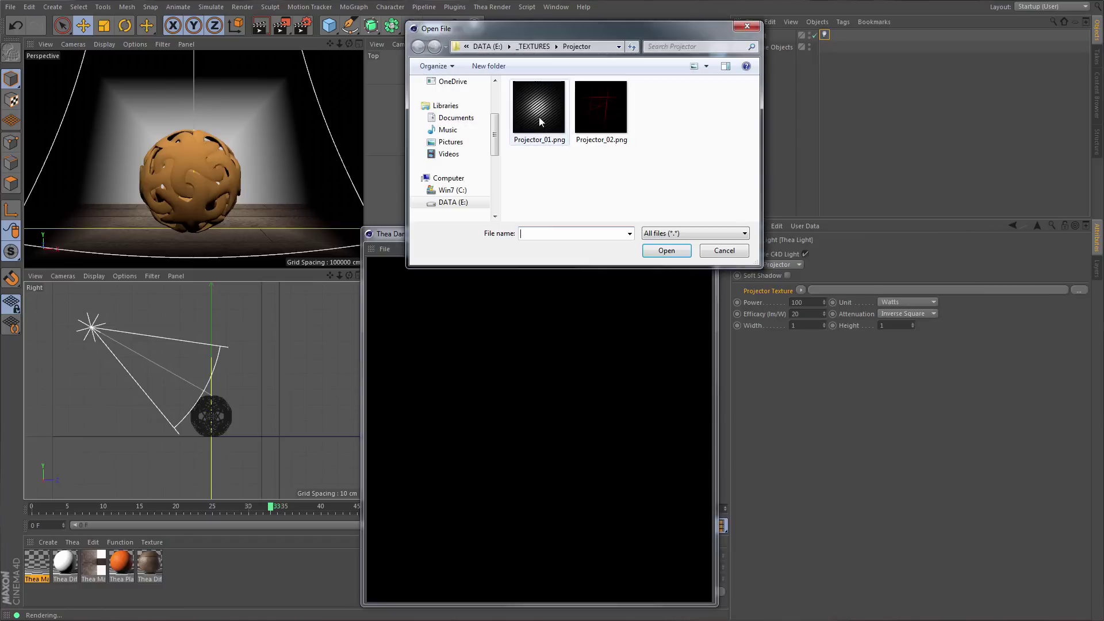
double_click(539, 118)
click(727, 271)
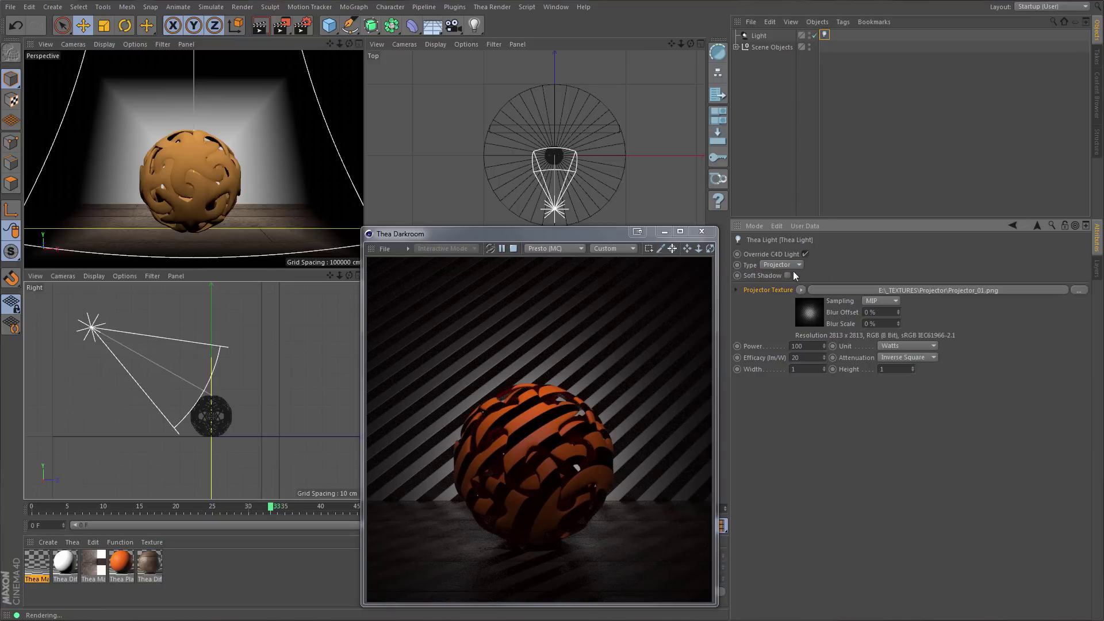
Replace the light's projector texture with Projector_02.png
click(1079, 290)
click(603, 107)
double_click(603, 107)
click(738, 271)
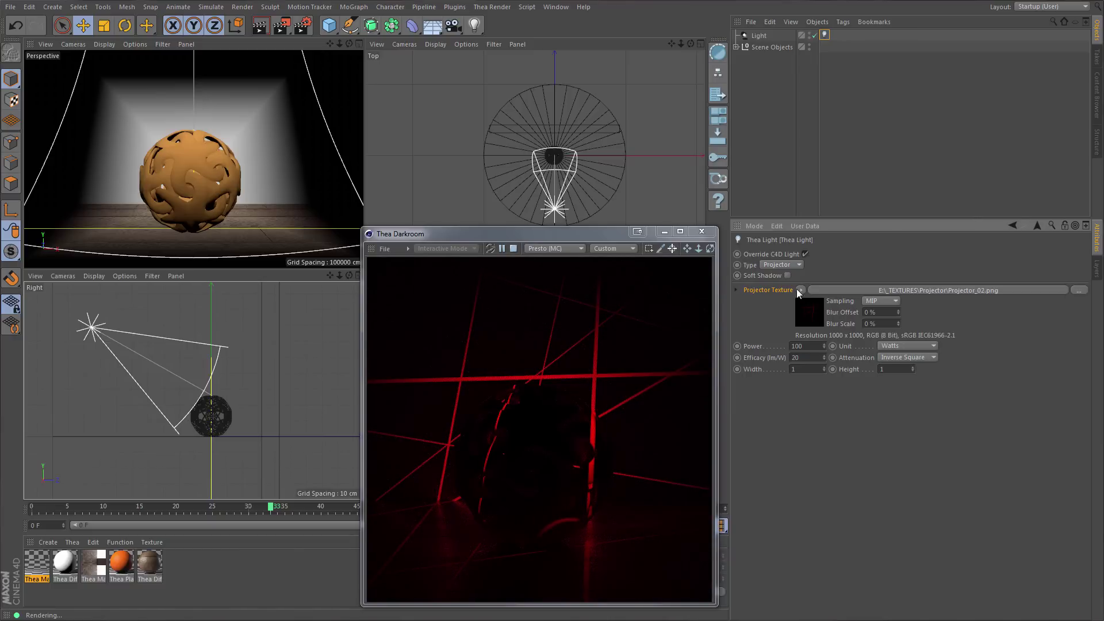
Set the light's projector texture to the Cyclone surface shader
click(798, 291)
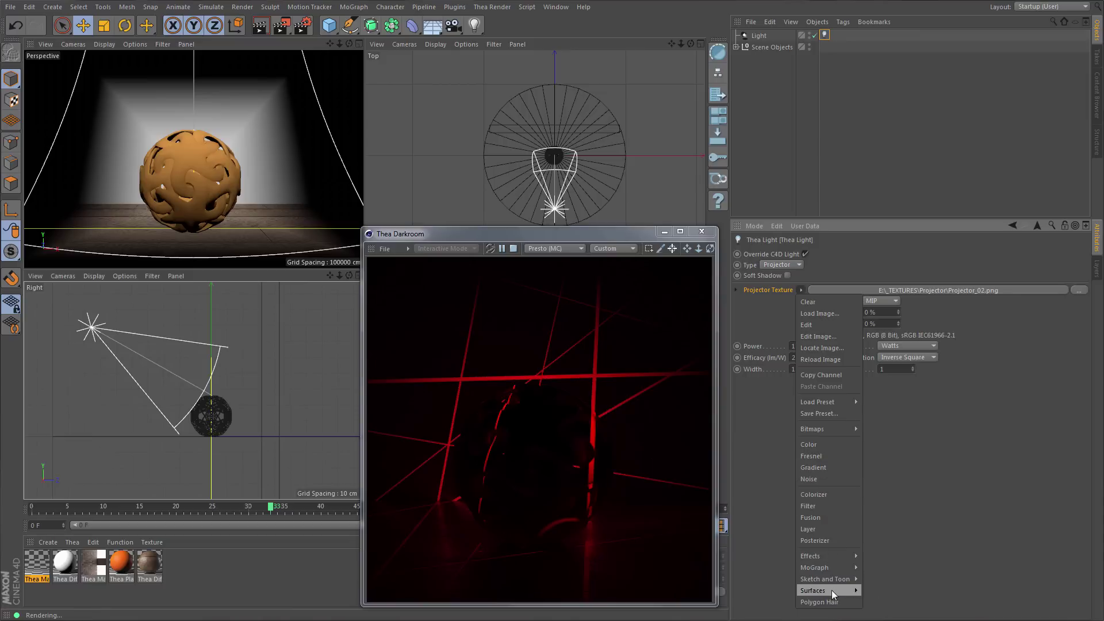
mouse_move(833, 590)
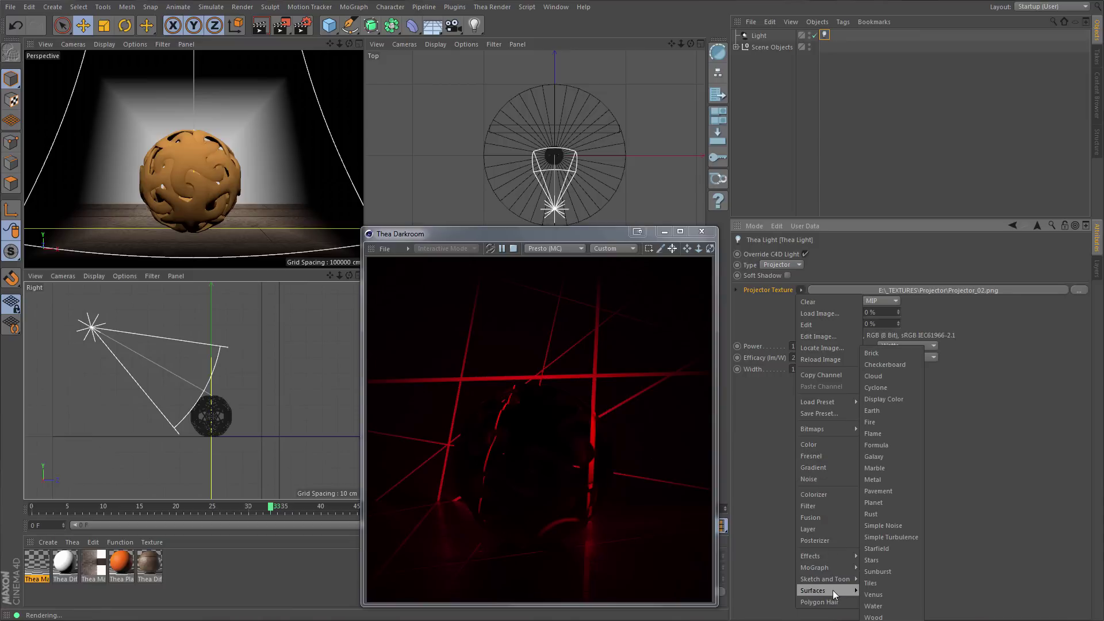
click(885, 390)
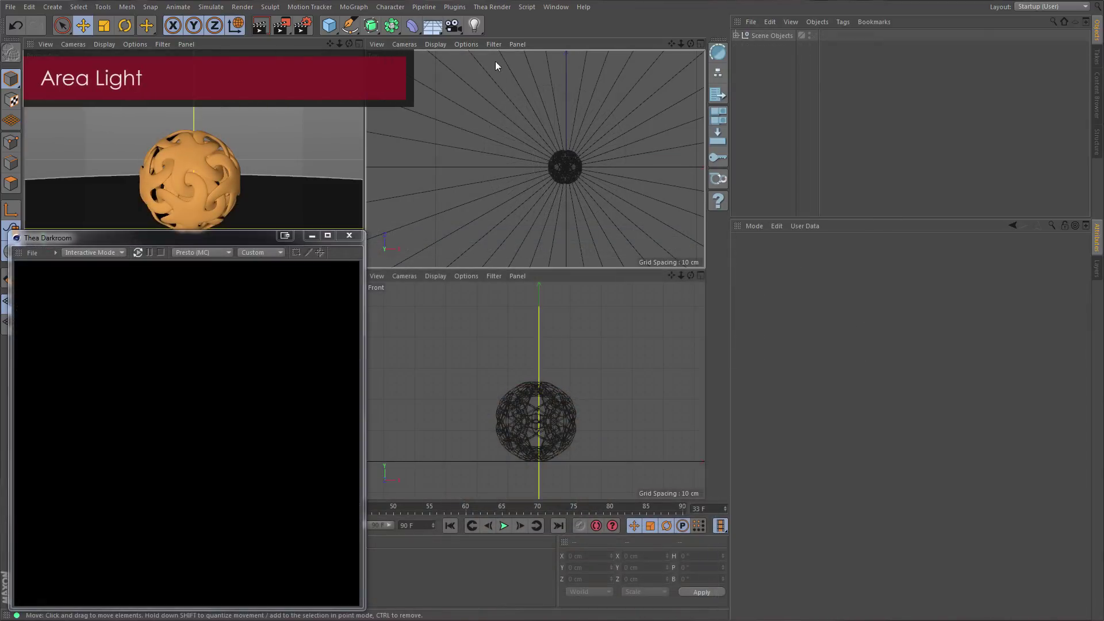
Add a light with a Thea Light tag to the sphere scene and set its type to Area
click(474, 25)
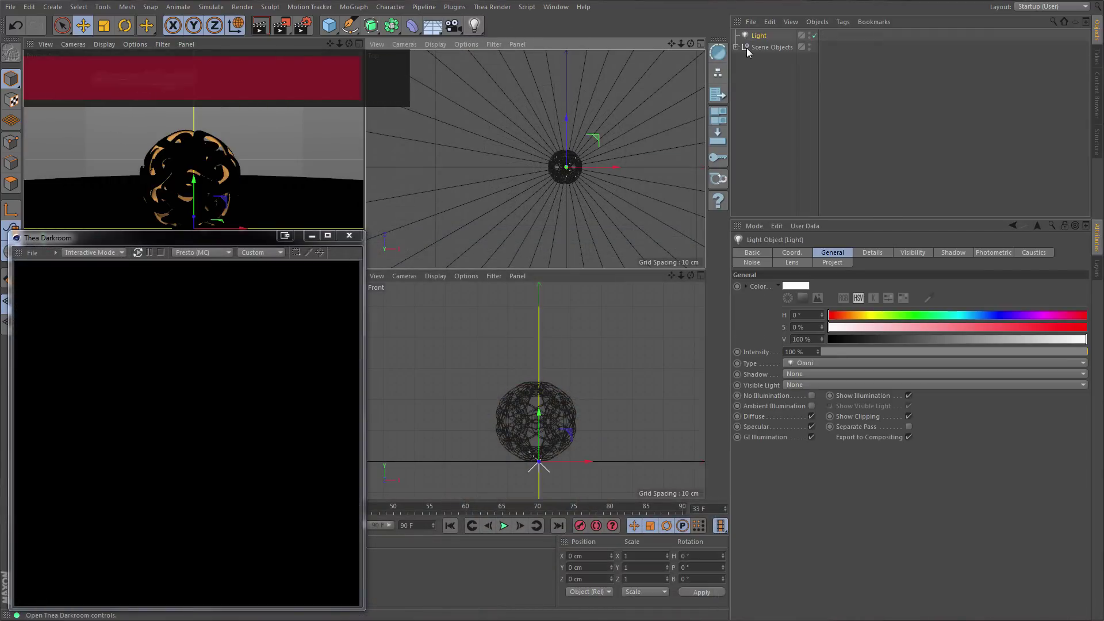
right_click(766, 38)
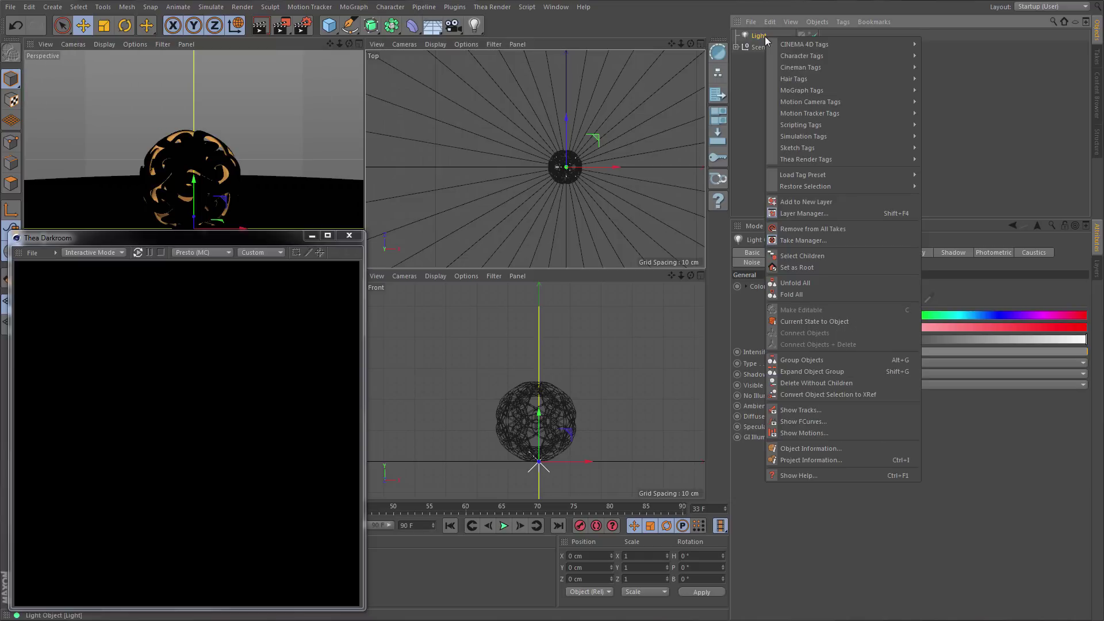
mouse_move(808, 160)
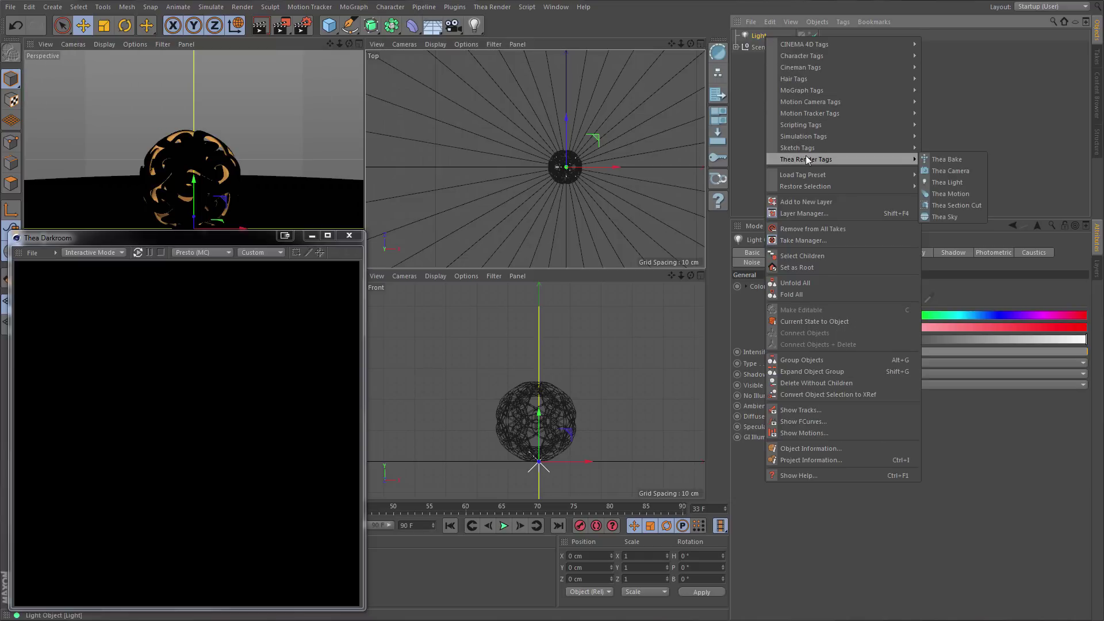
click(950, 182)
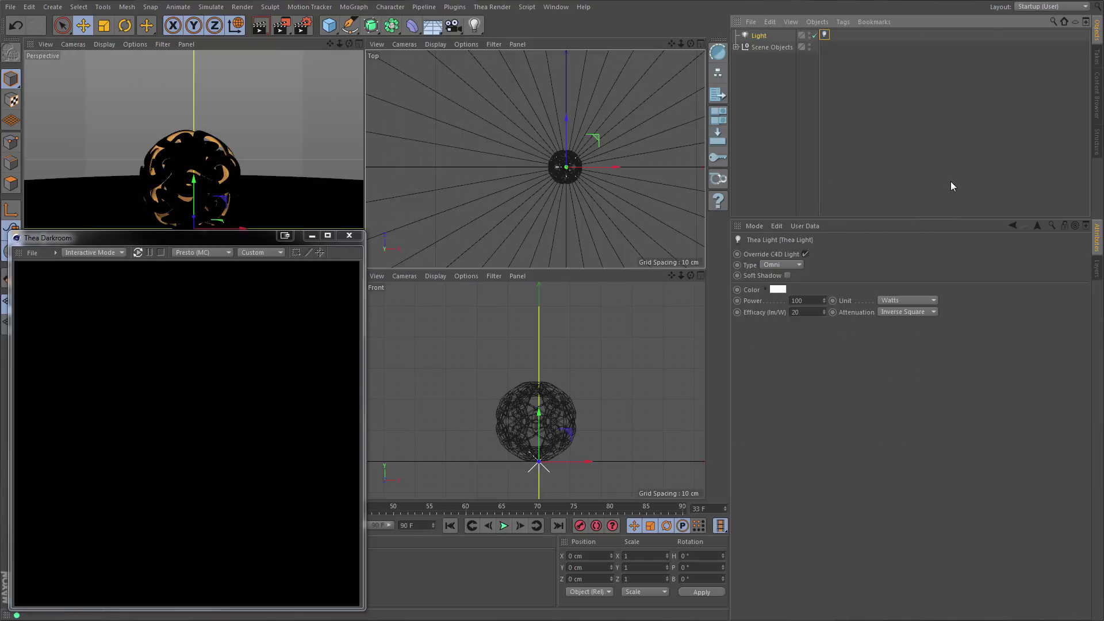
click(795, 266)
click(781, 331)
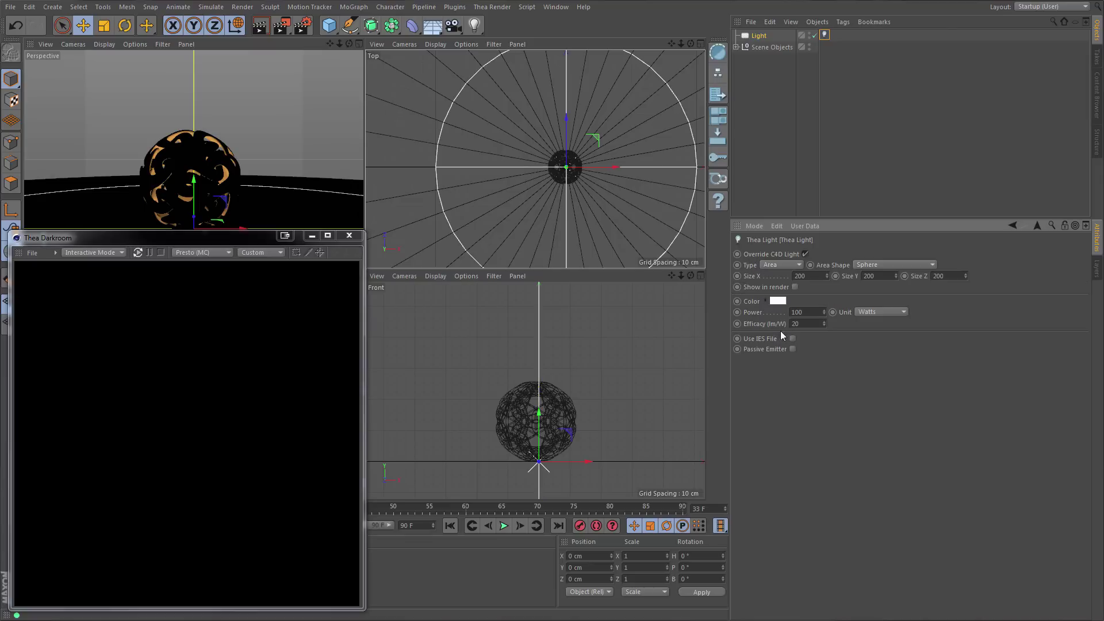
Give the area light a Rectangle shape with Size X and Size Y of 20
click(930, 265)
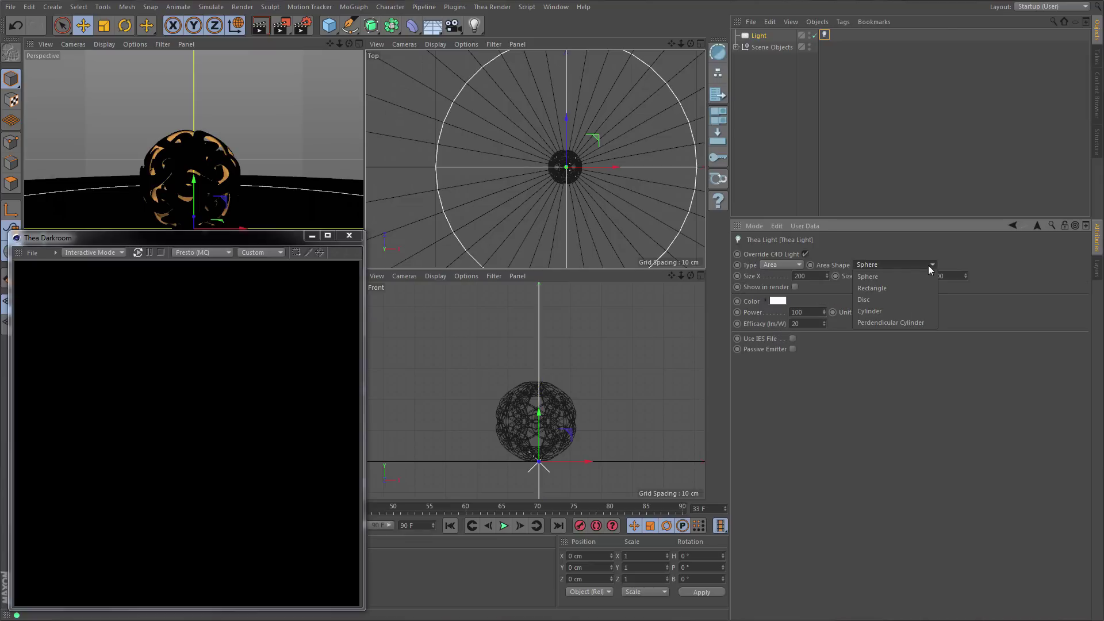
click(909, 286)
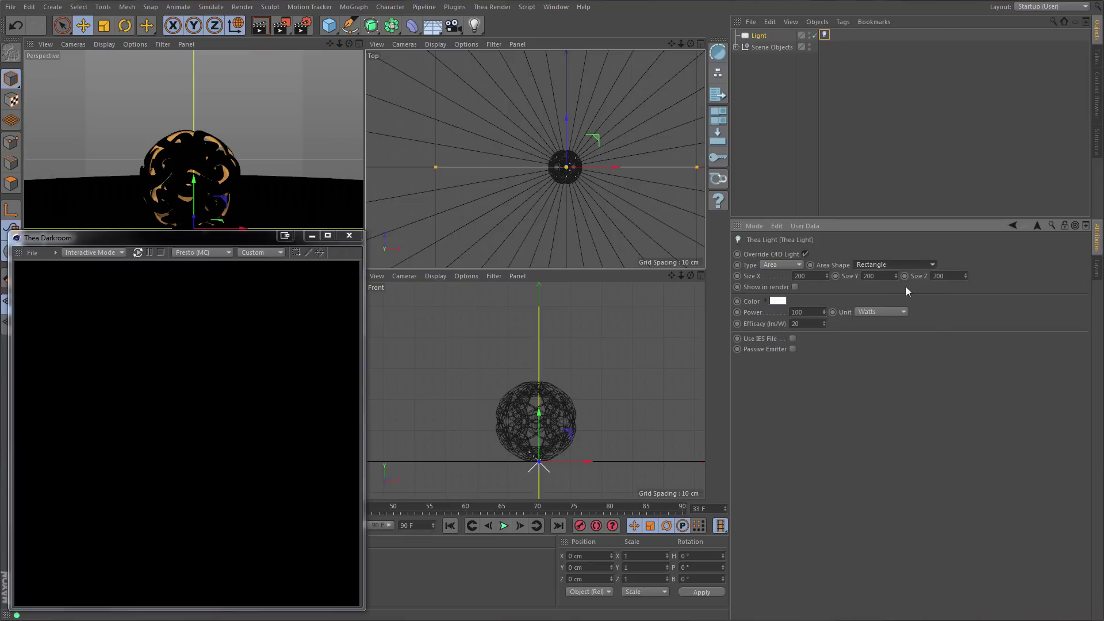
double_click(802, 276)
text(20)
key(Tab)
text(20)
key(Return)
Rotate the area light to a pitch of -90° and raise it above the sphere to about 40 cm in Y
key(r)
drag(544, 476, 566, 432)
key(e)
drag(202, 210, 203, 67)
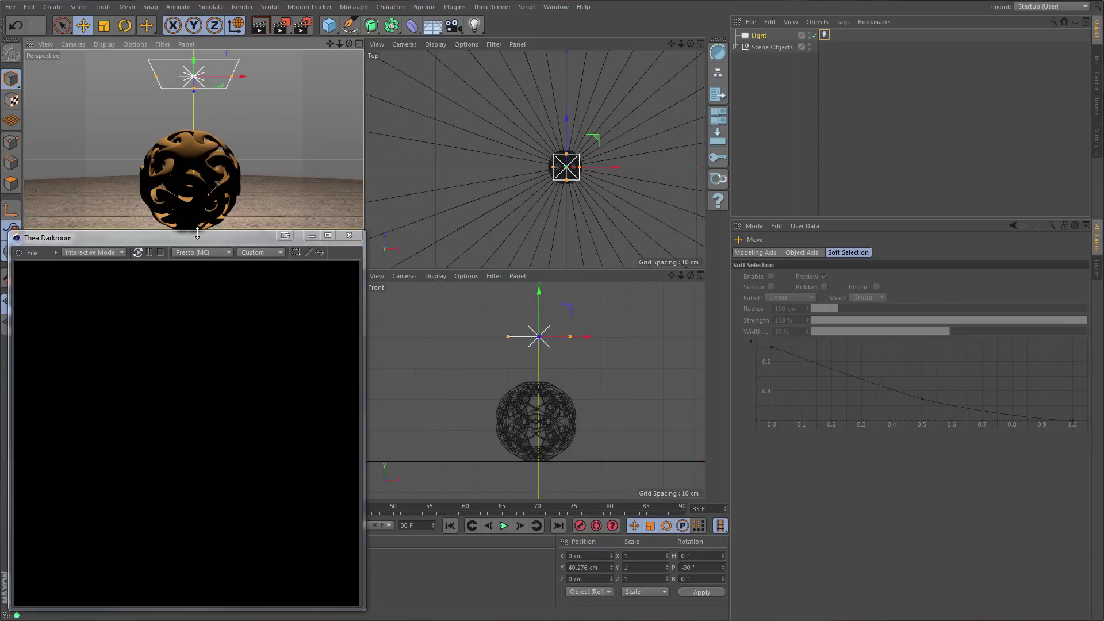
Start the interactive Thea render and enable Show in render on the area light's Thea Light tag
click(138, 252)
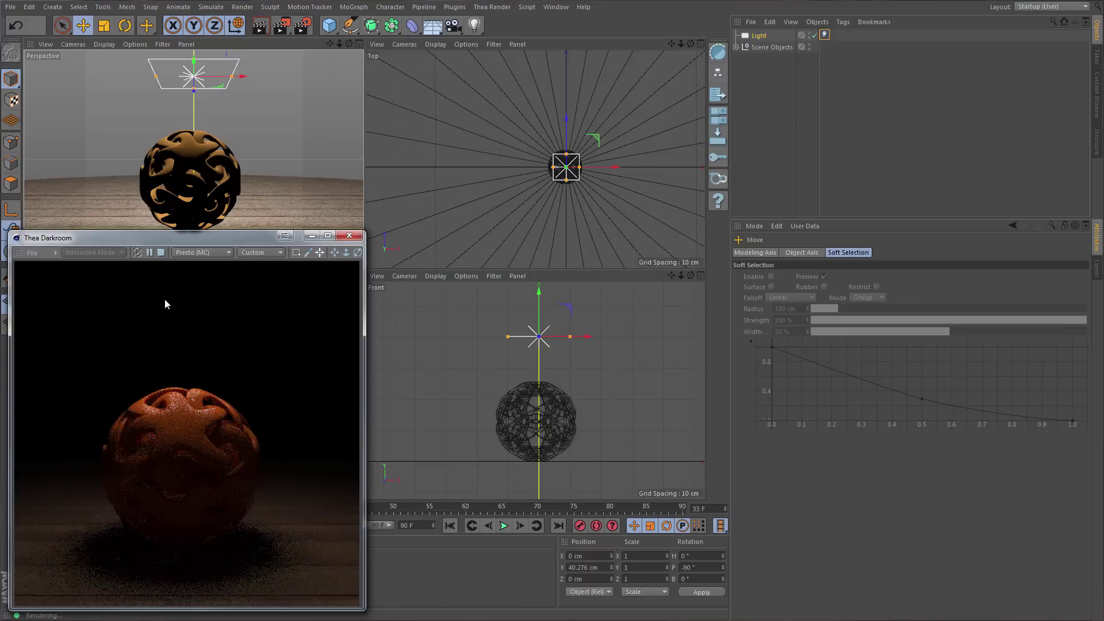
click(825, 35)
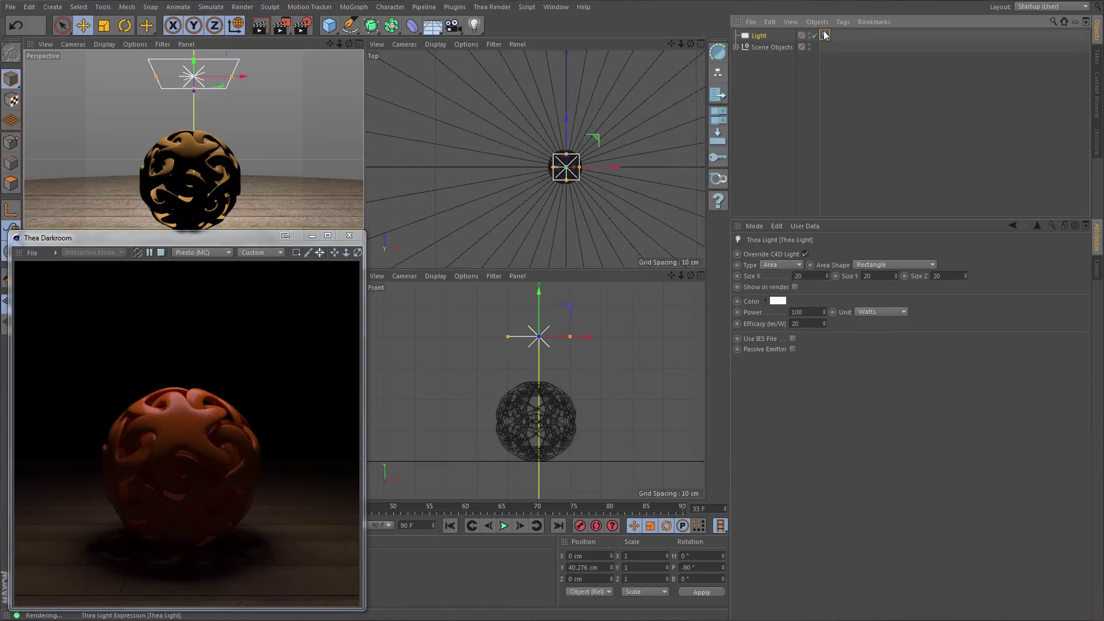
click(795, 288)
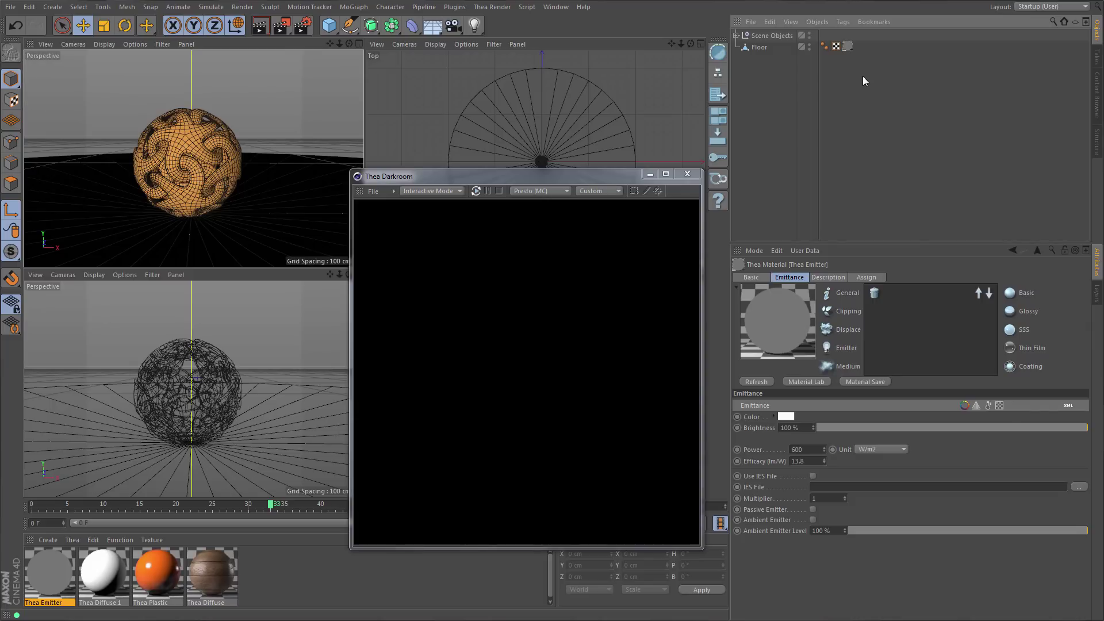
Start the interactive render and load Projector_01.png as the emittance texture of the floor's Thea Emitter material
double_click(847, 47)
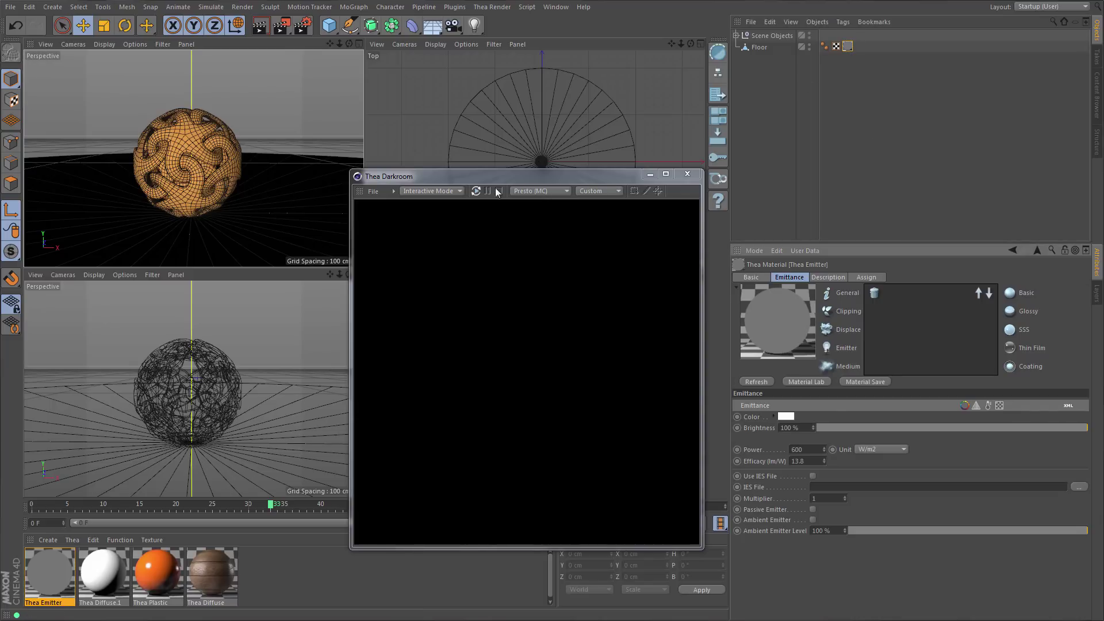
click(476, 192)
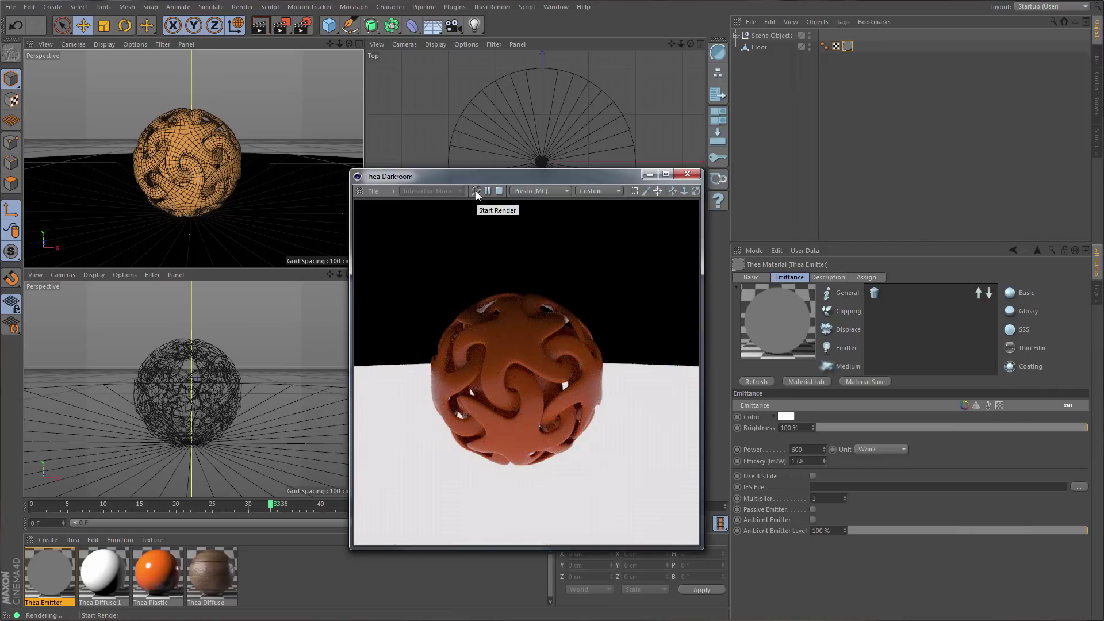
click(1001, 405)
click(1079, 450)
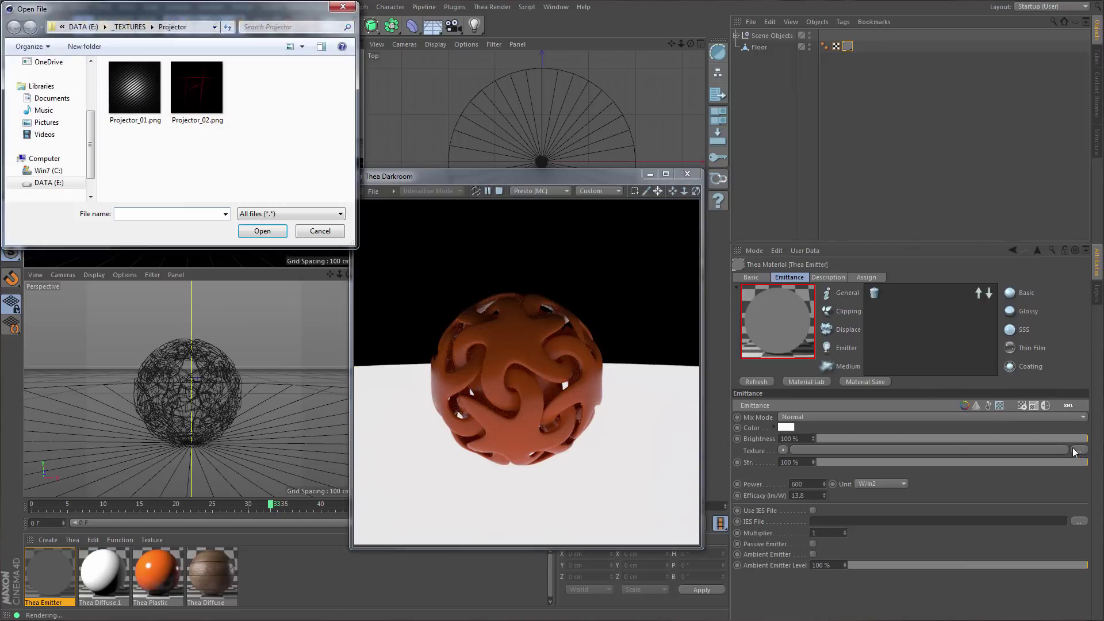
double_click(152, 92)
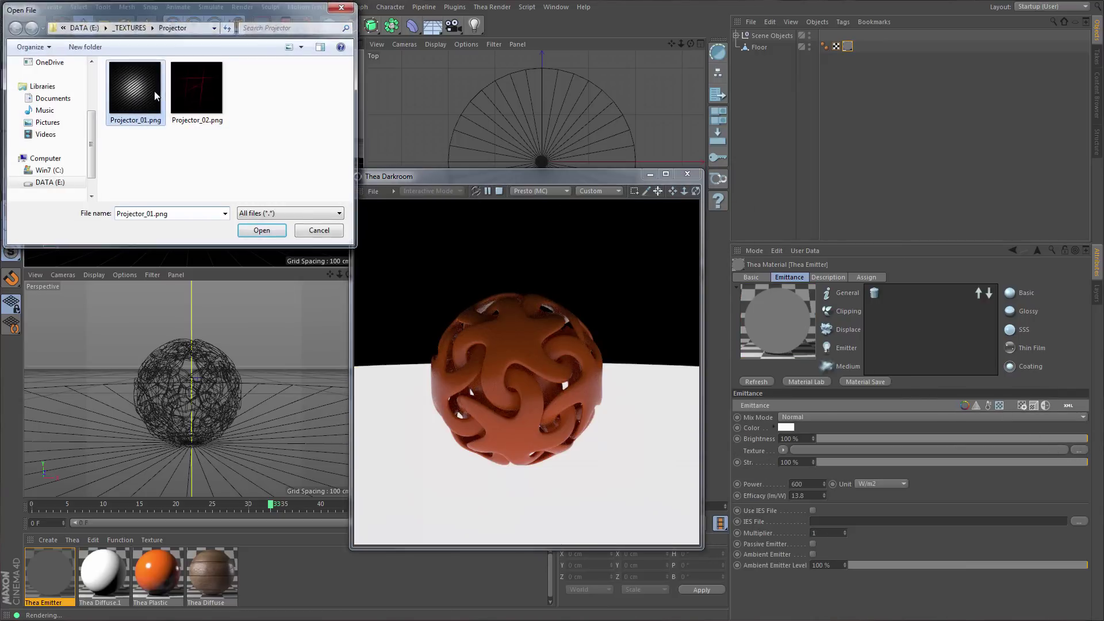
click(719, 283)
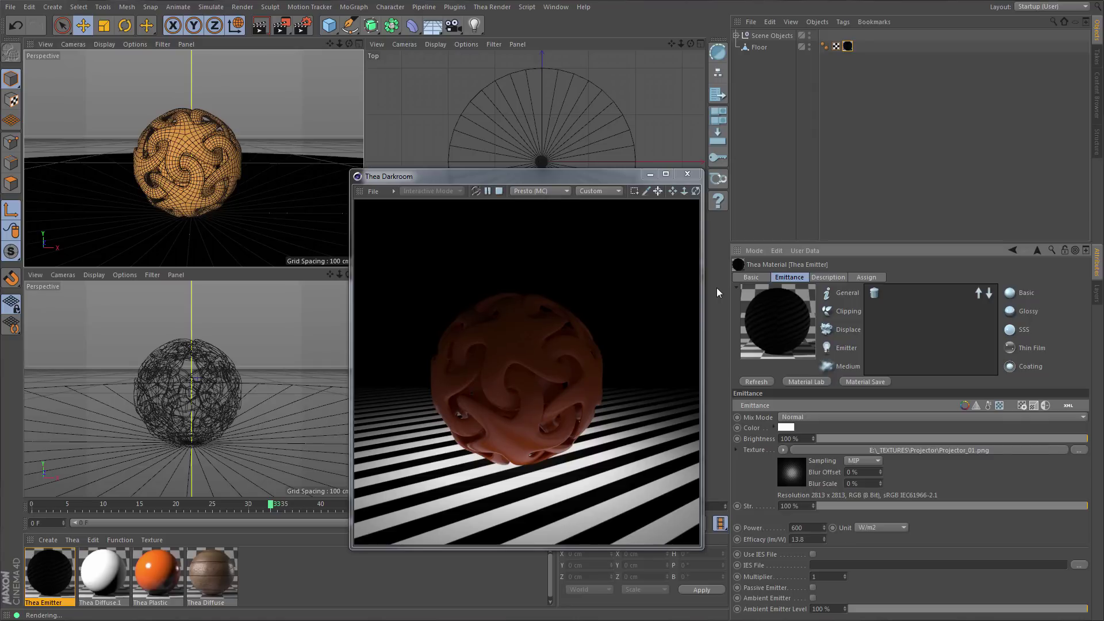
Replace the Thea Emitter material's emittance texture with the Cyclone surface shader
click(782, 450)
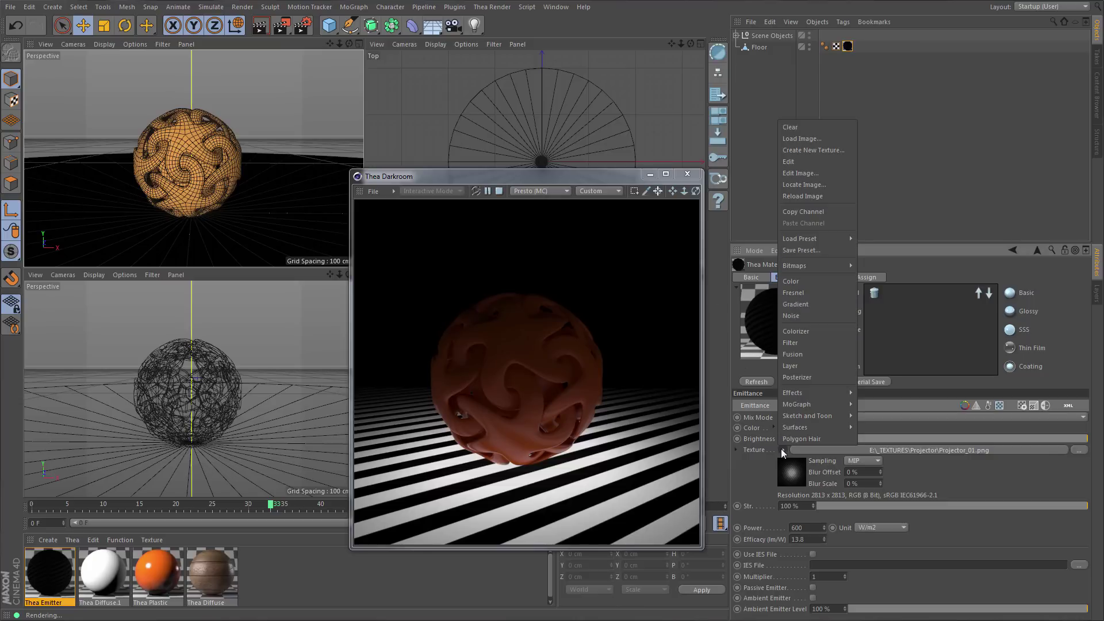
mouse_move(799, 428)
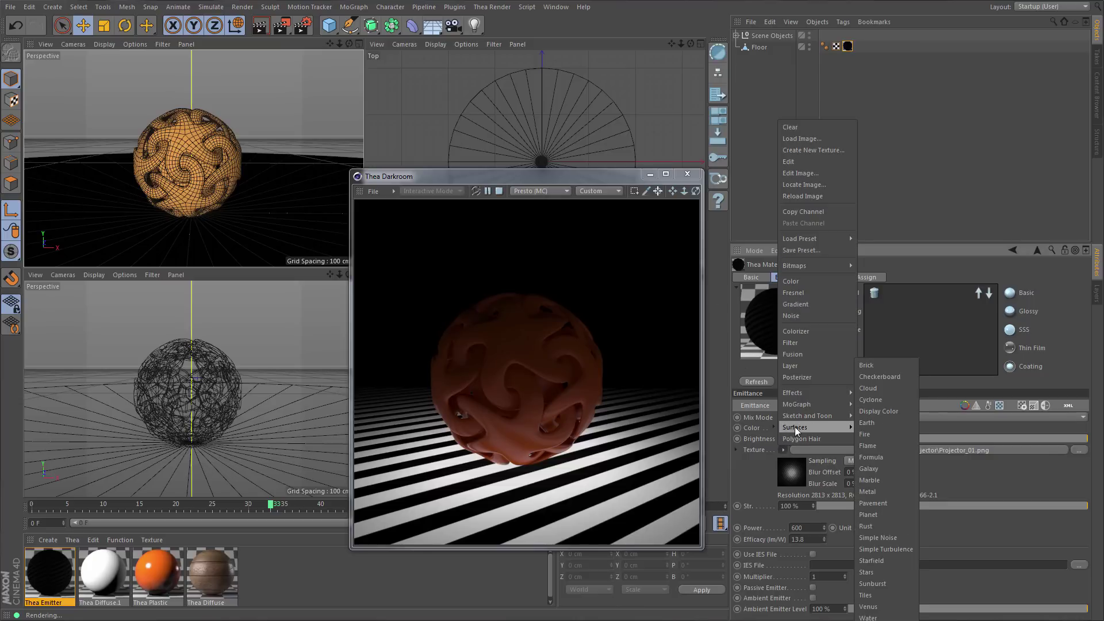
click(882, 401)
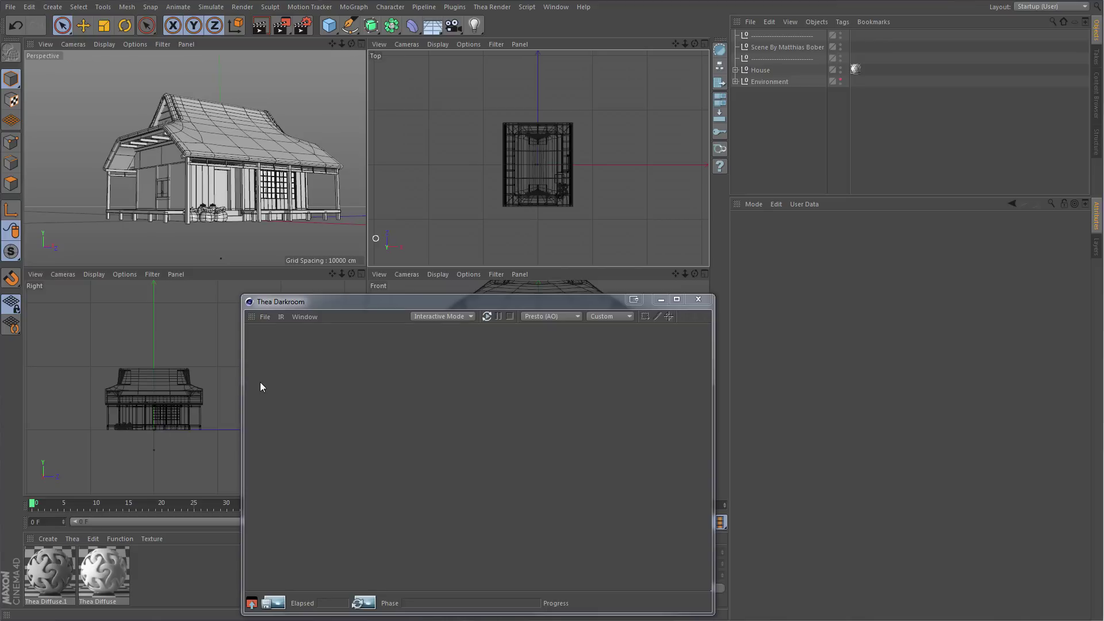
Add a Sky object, assign it a Thea Sky tag, and start the interactive Thea render of the house
click(432, 26)
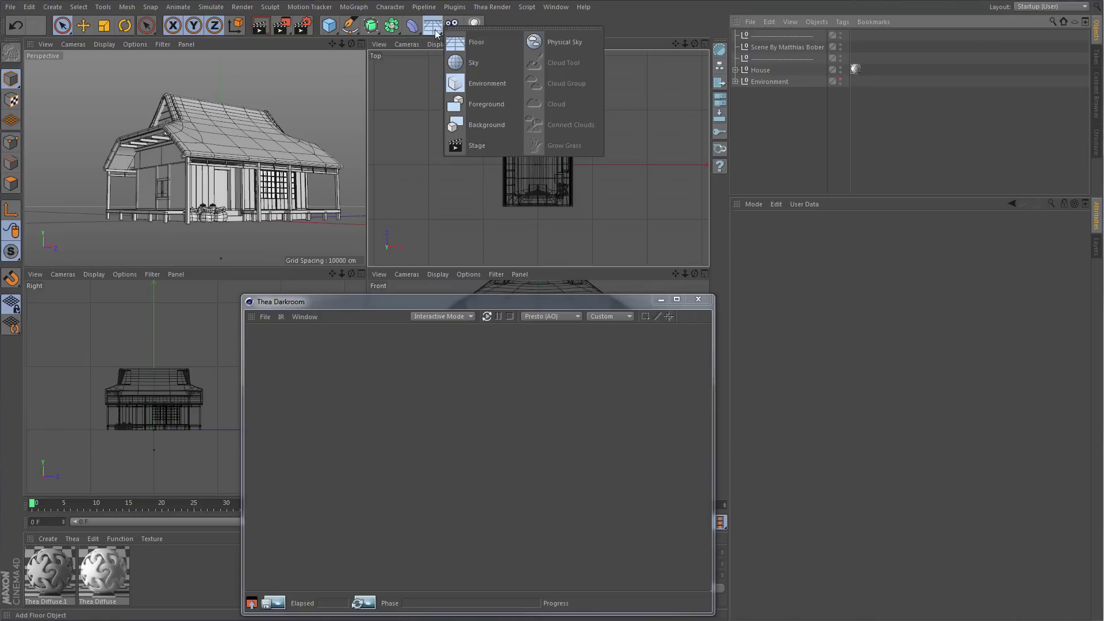
click(460, 63)
right_click(758, 37)
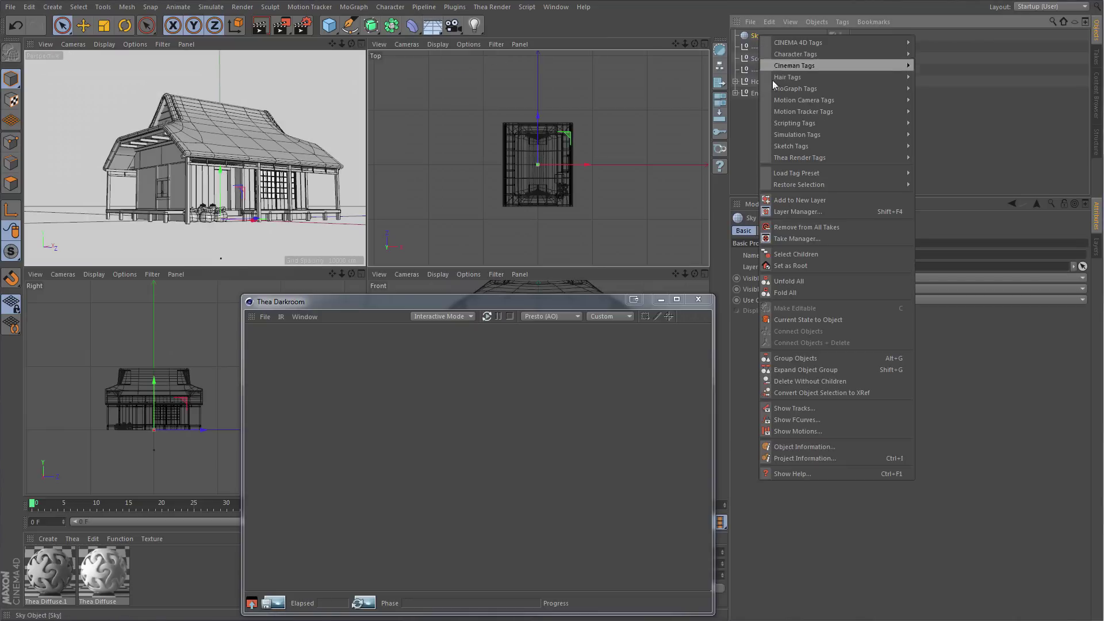
mouse_move(803, 154)
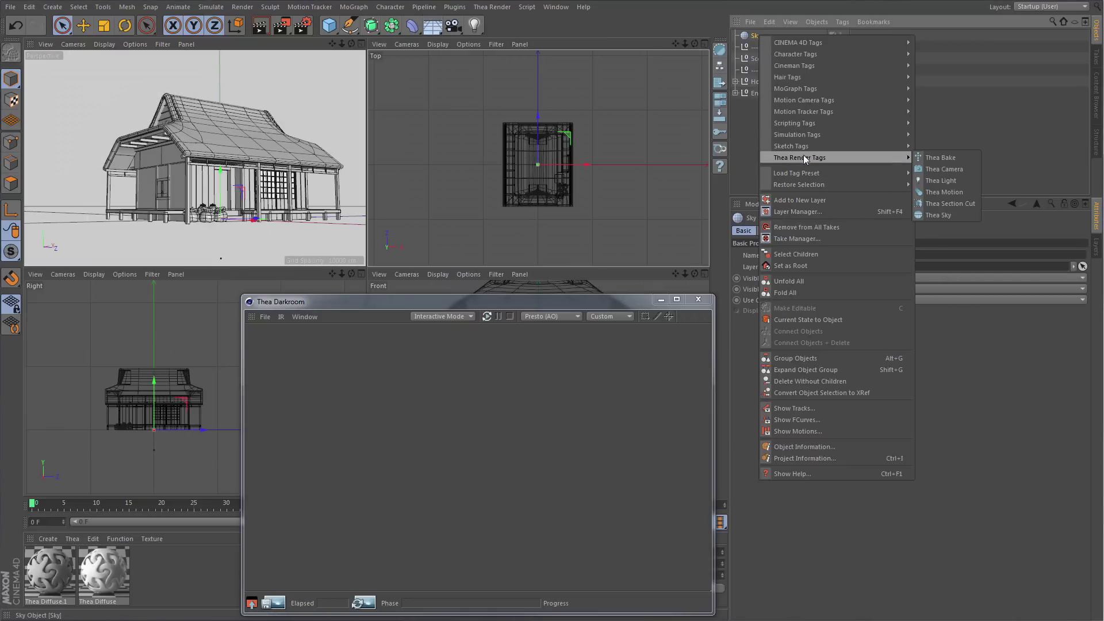
click(940, 205)
click(488, 316)
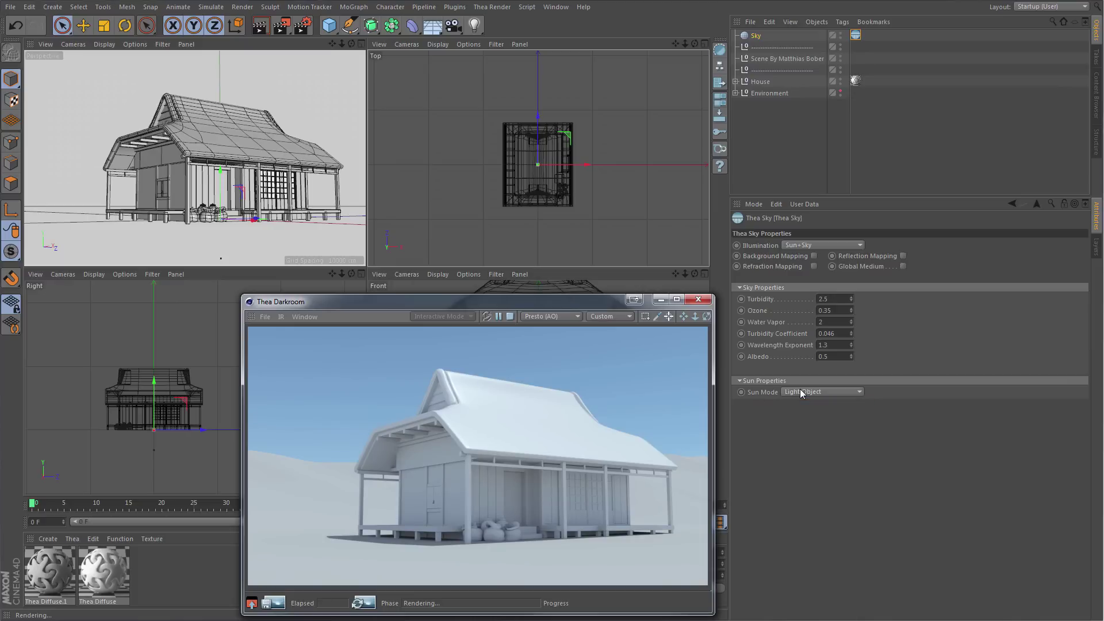
Add an infinite light and rotate it so its direction runs downward and diagonally across the house
click(478, 31)
click(575, 84)
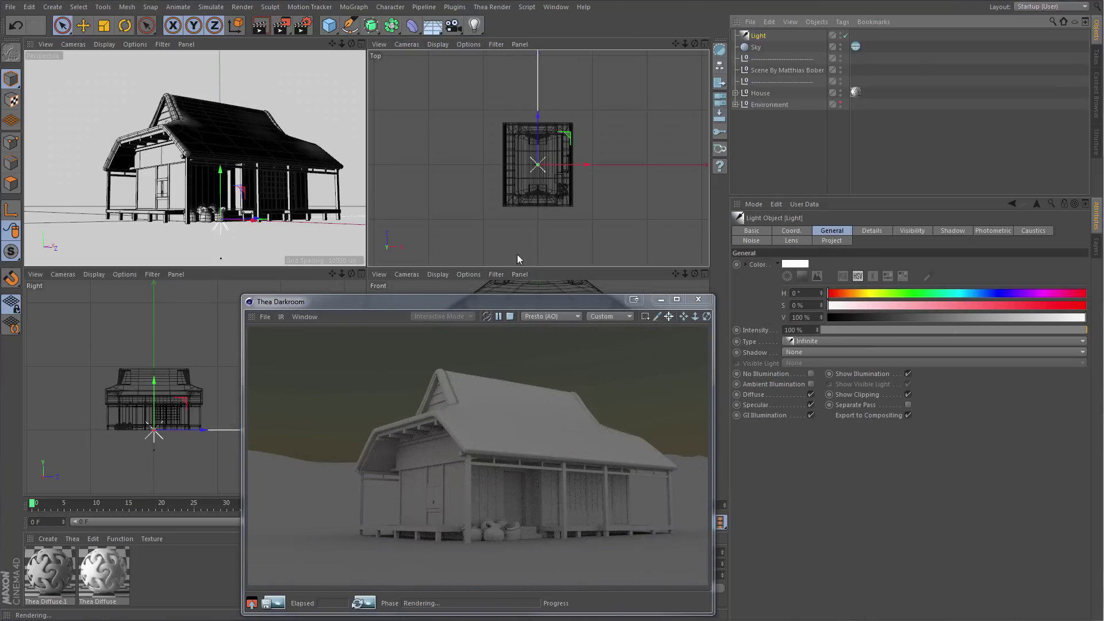
key(r)
mouse_move(537, 164)
mouse_down()
mouse_move(542, 185)
mouse_move(541, 135)
mouse_up()
key(ctrl+z)
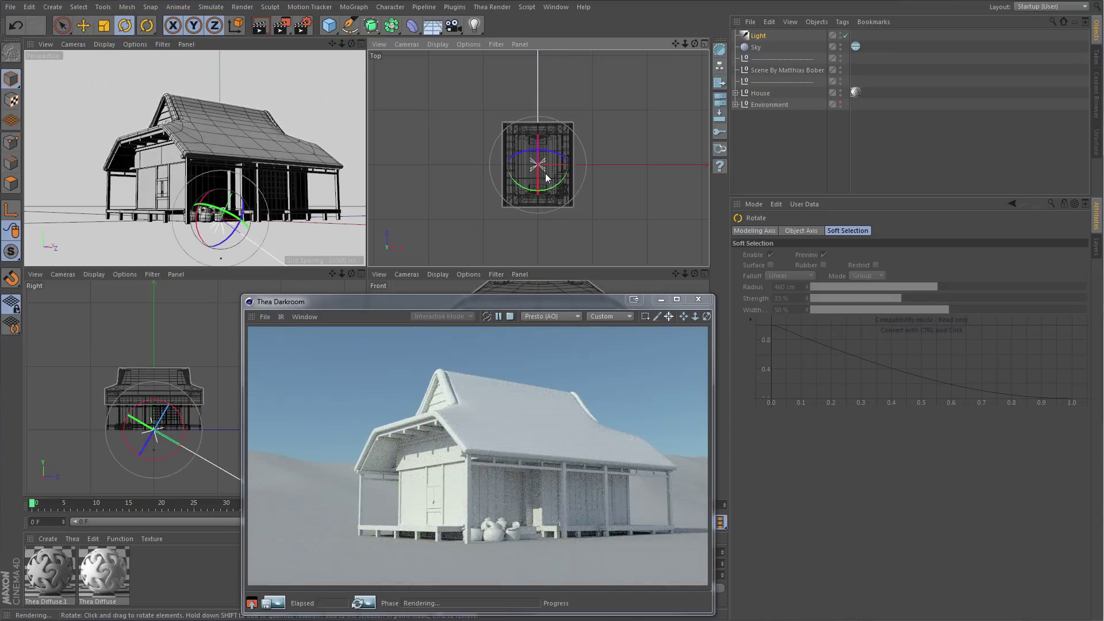
drag(565, 175, 556, 200)
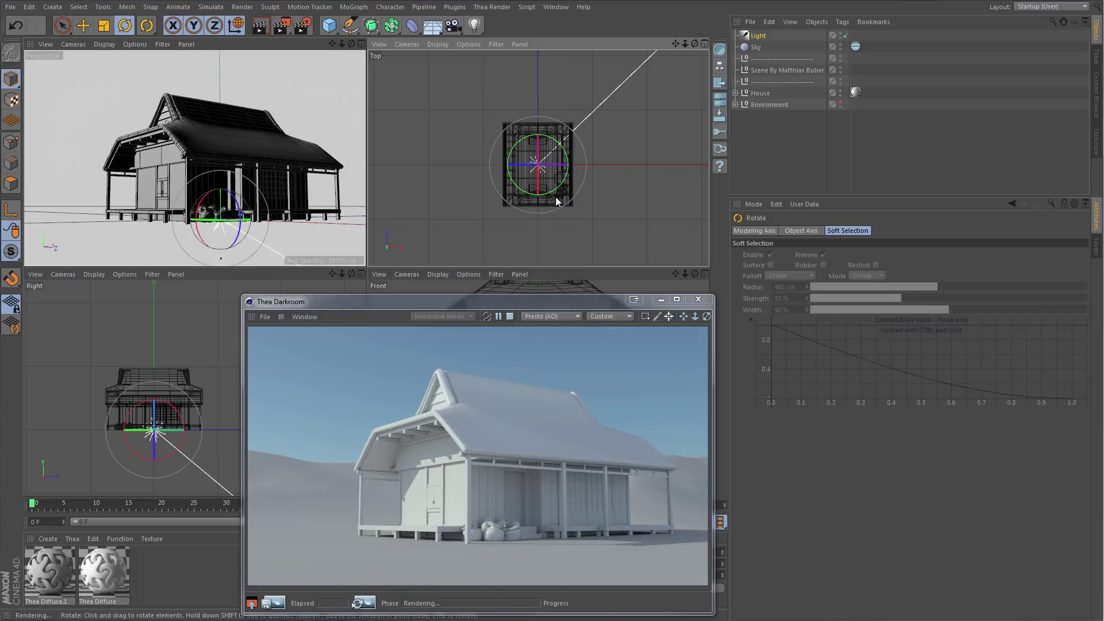
Assign a Thea Light tag to the infinite light
right_click(756, 37)
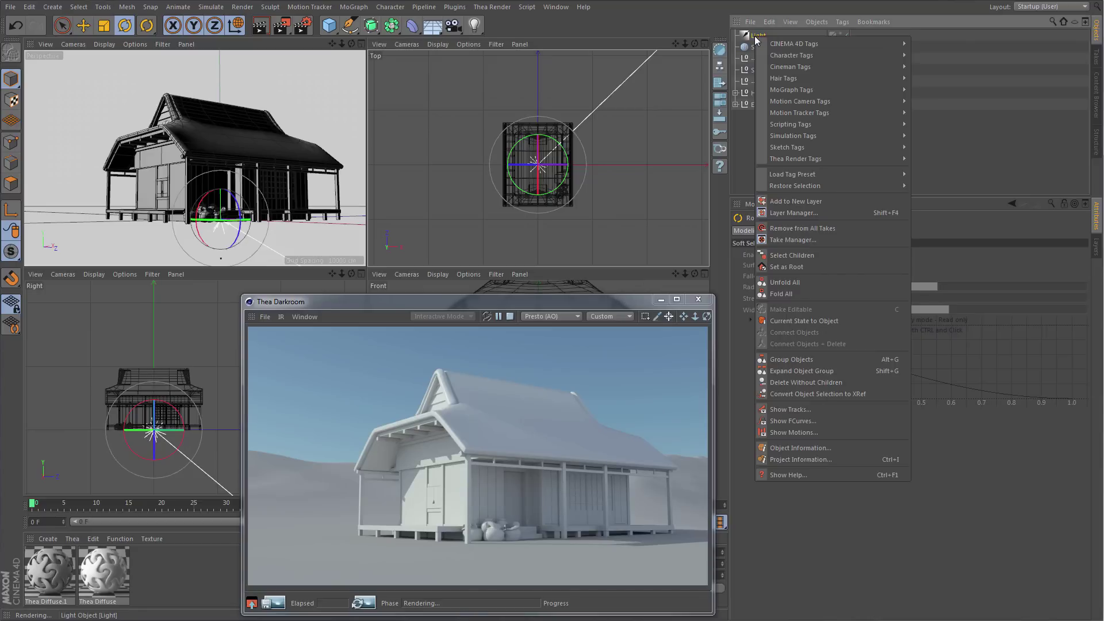
mouse_move(816, 158)
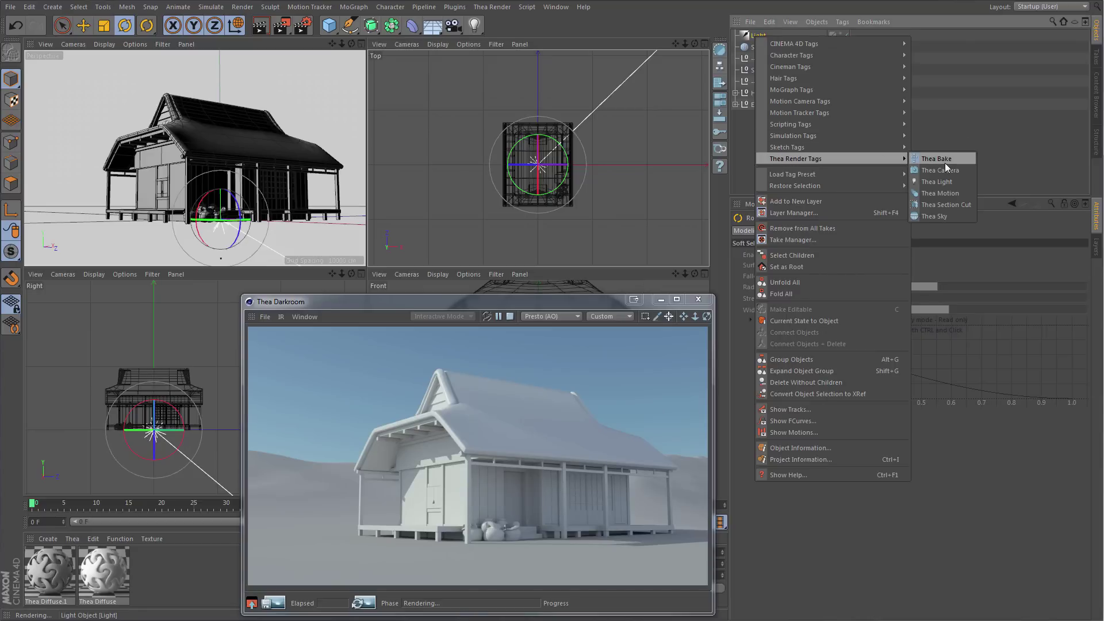
click(941, 183)
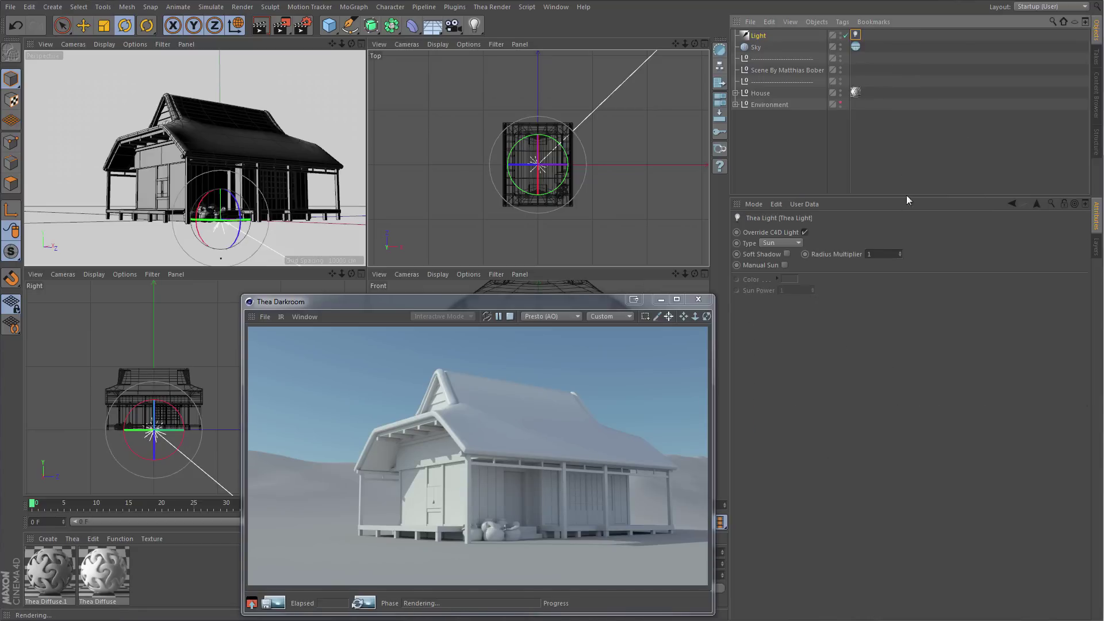
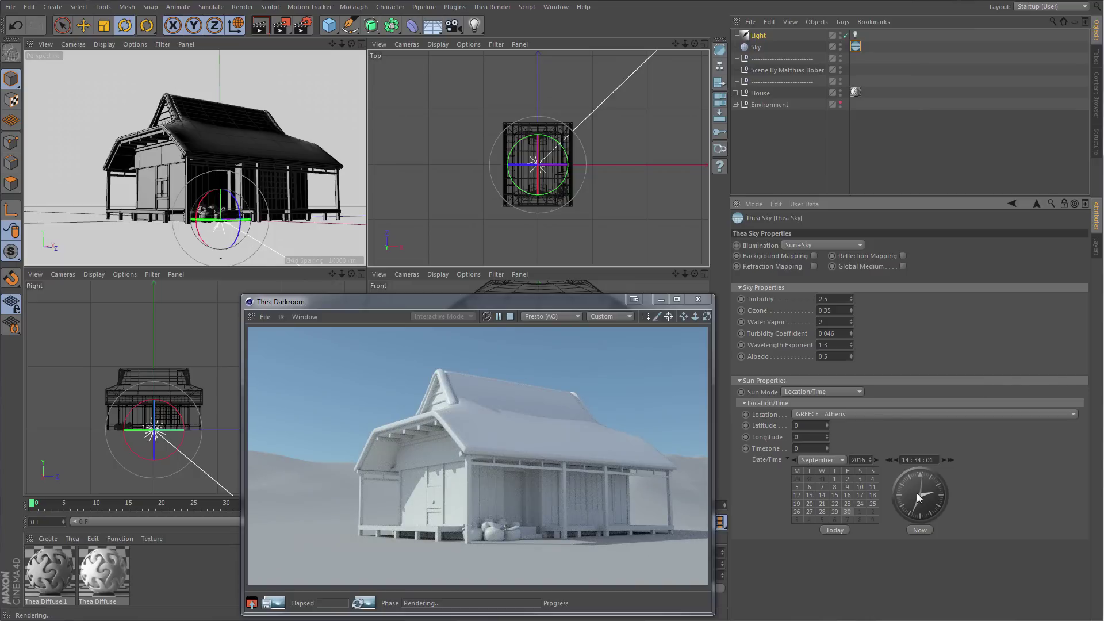
Set the Thea Sky's sun mode to Sun Position with a polar angle of 50 and an azimuth of 140
click(831, 393)
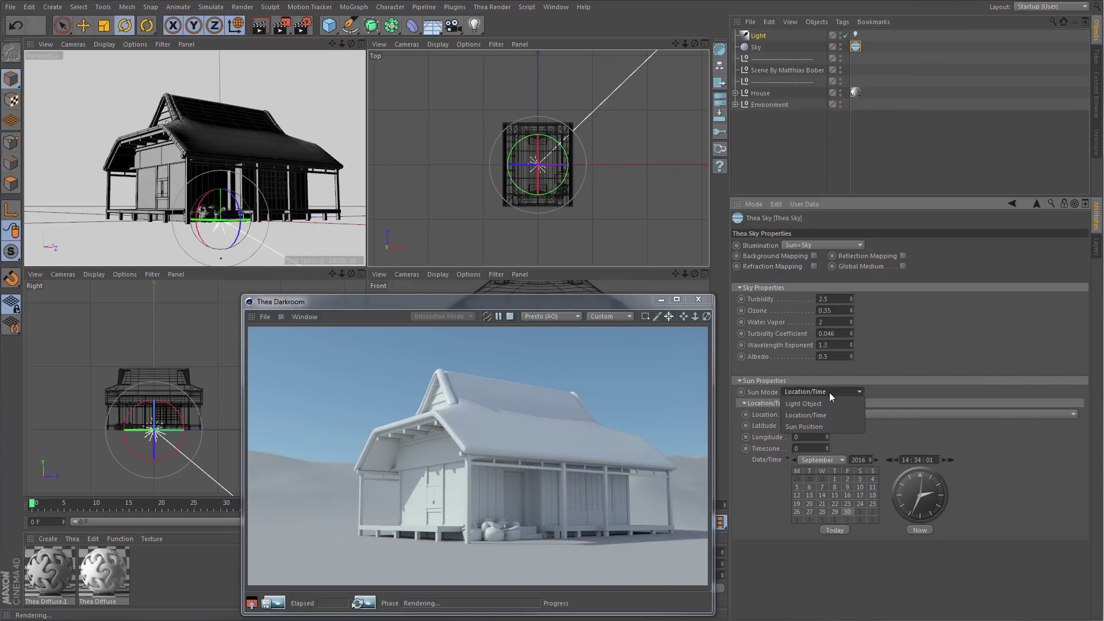
click(819, 426)
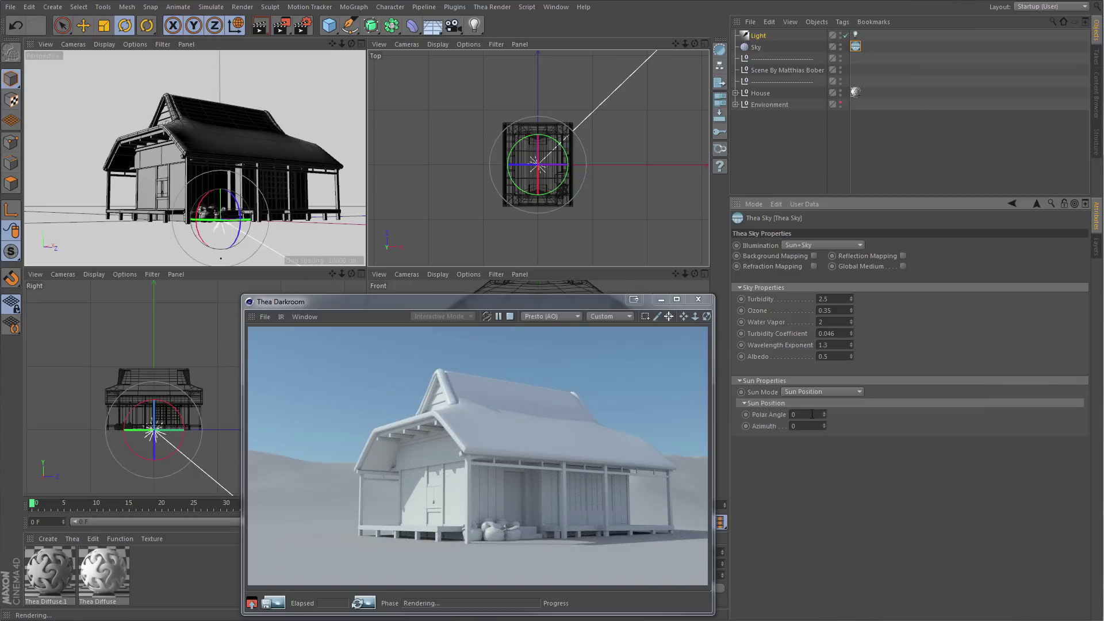
double_click(812, 414)
text(50)
key(Tab)
text(140)
key(Return)
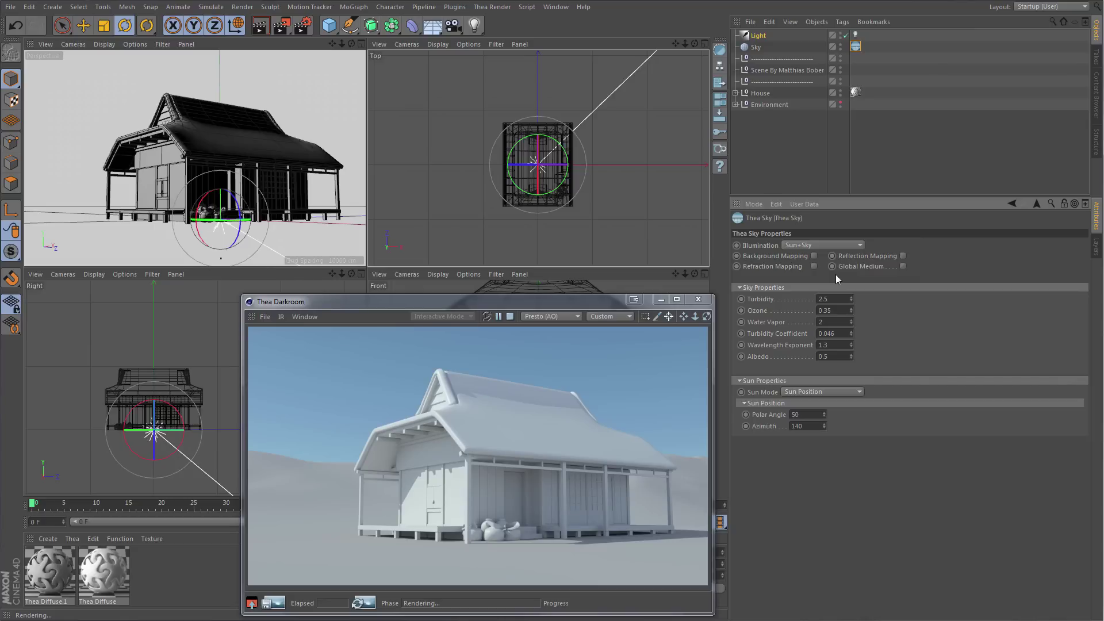
Try the Sky Only illumination on the Thea Sky tag and switch the illumination to IBL
click(839, 245)
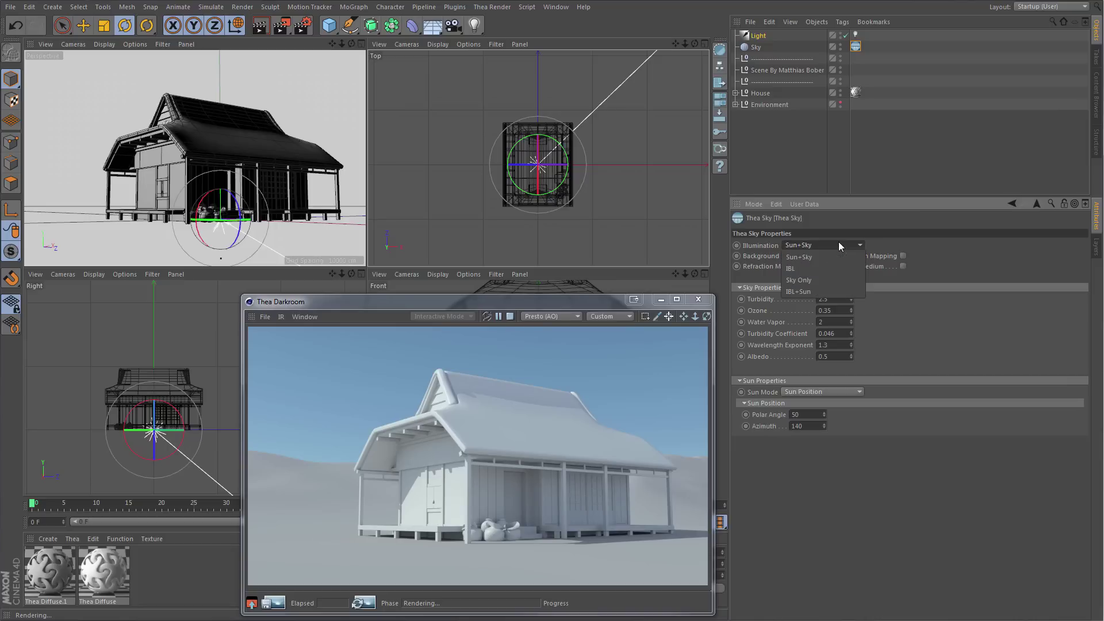
click(823, 279)
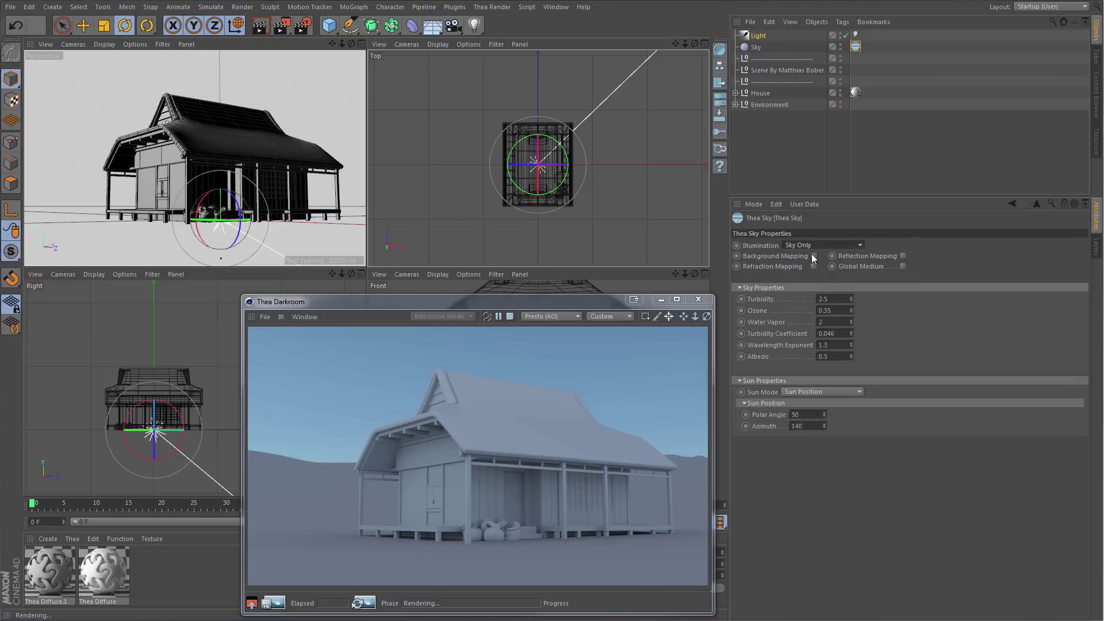
click(812, 244)
click(809, 270)
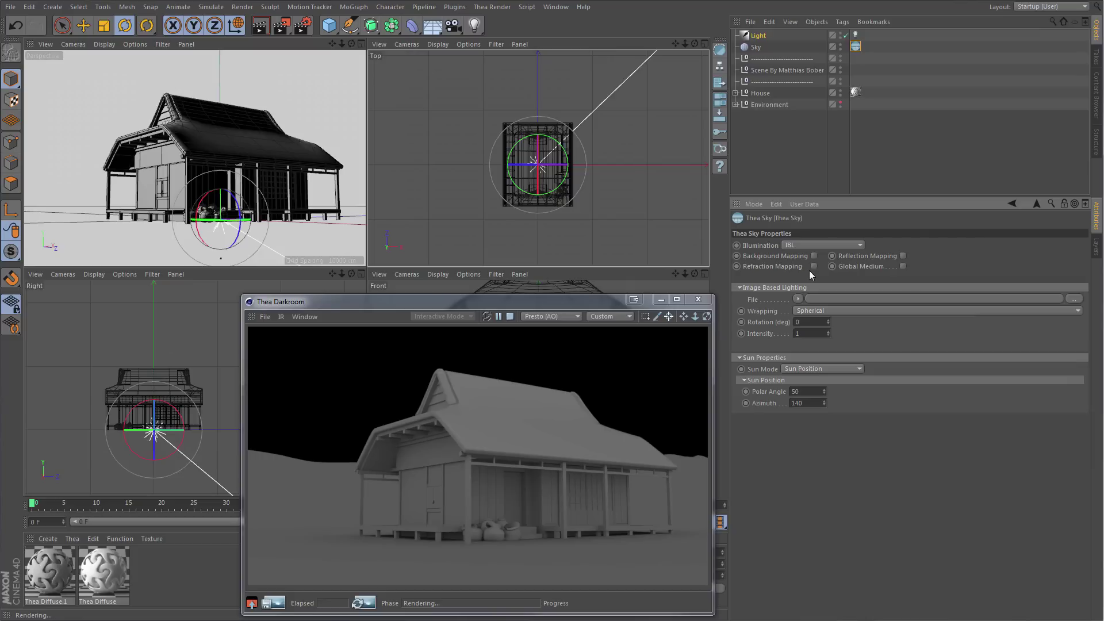
Load hdrmaps_com_free_068_Ref.exr as the Thea Sky's image-based lighting file and set its rotation to 40 degrees
click(1069, 299)
double_click(418, 112)
click(766, 288)
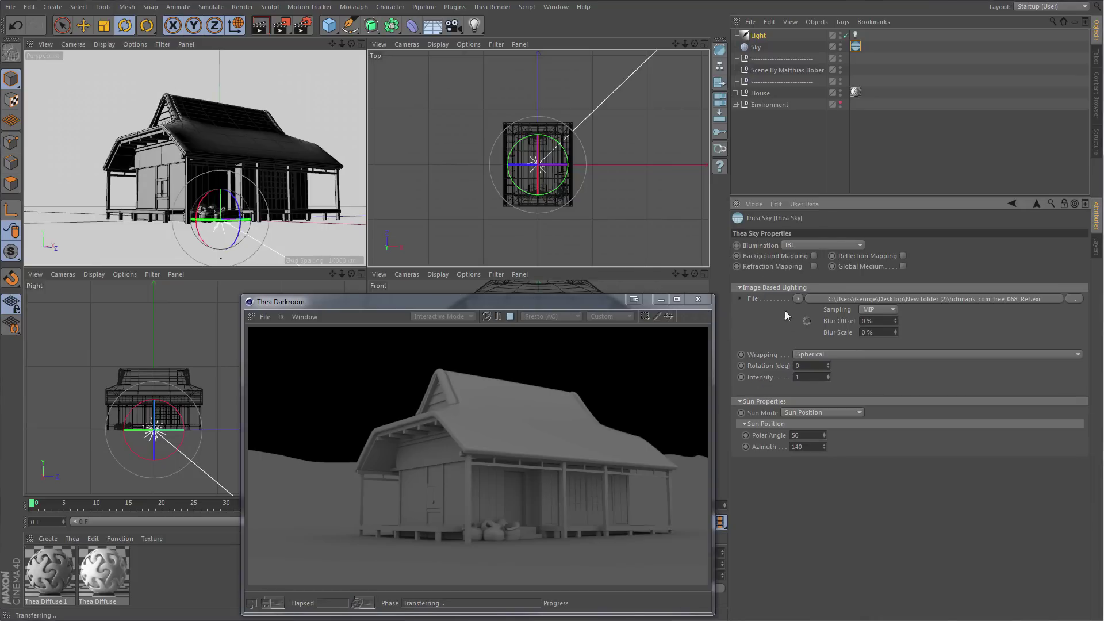
double_click(799, 366)
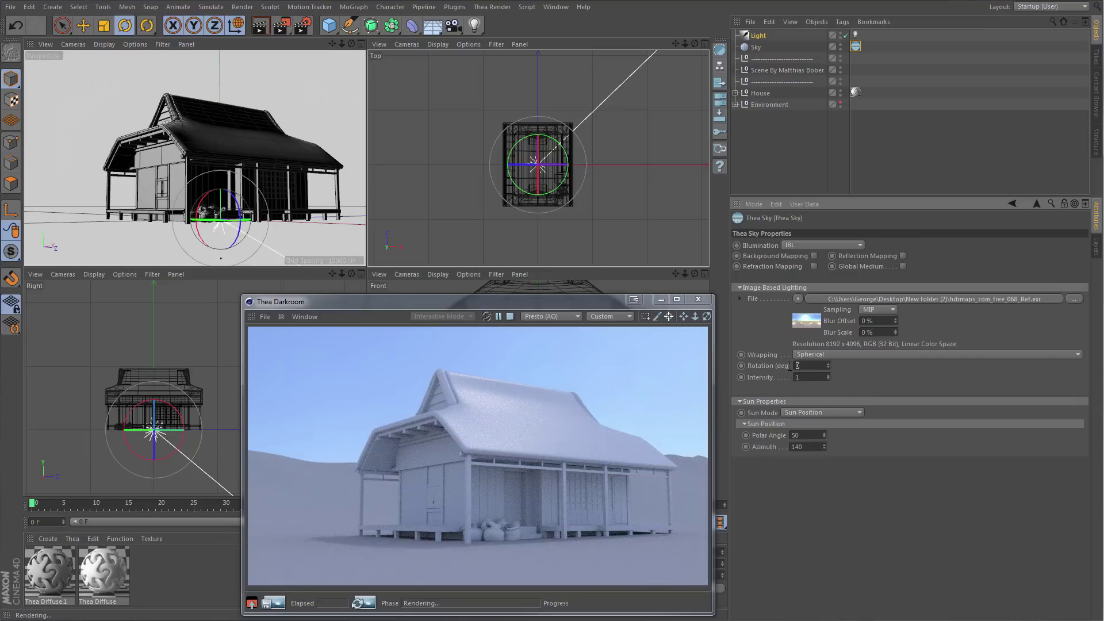
text(40)
key(Tab)
click(902, 388)
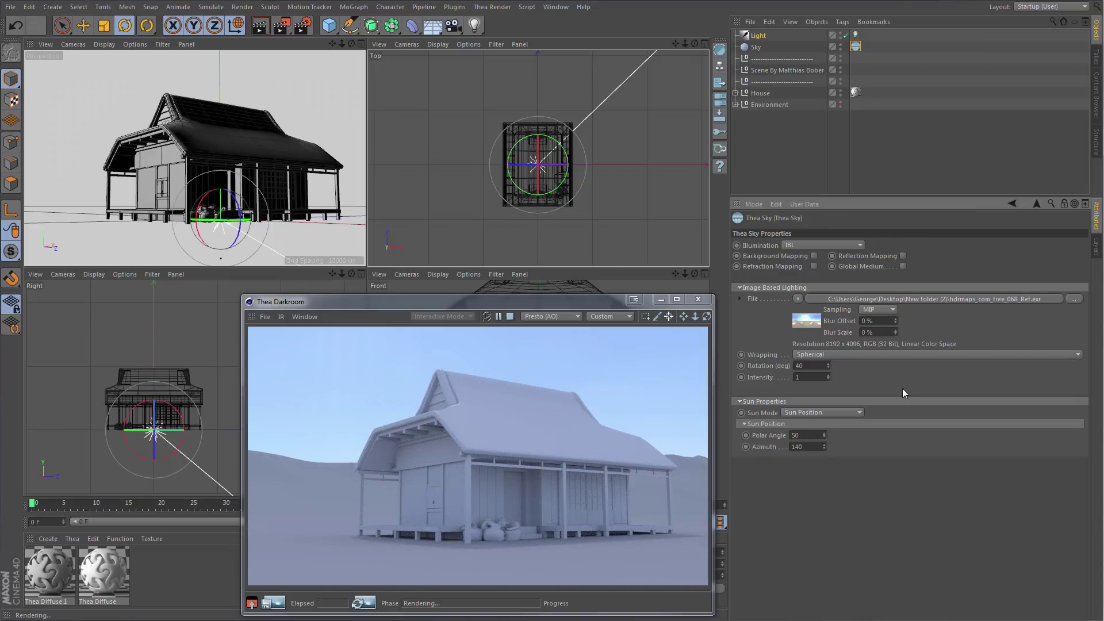
Set the Thea Sky's illumination to IBL+Sun
click(810, 243)
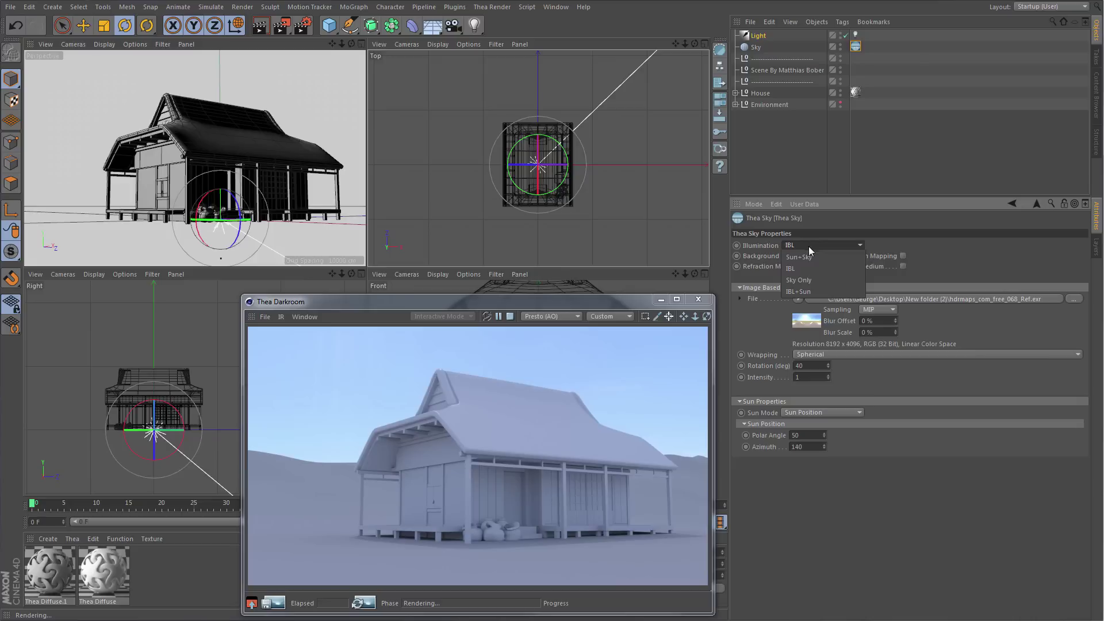
click(810, 292)
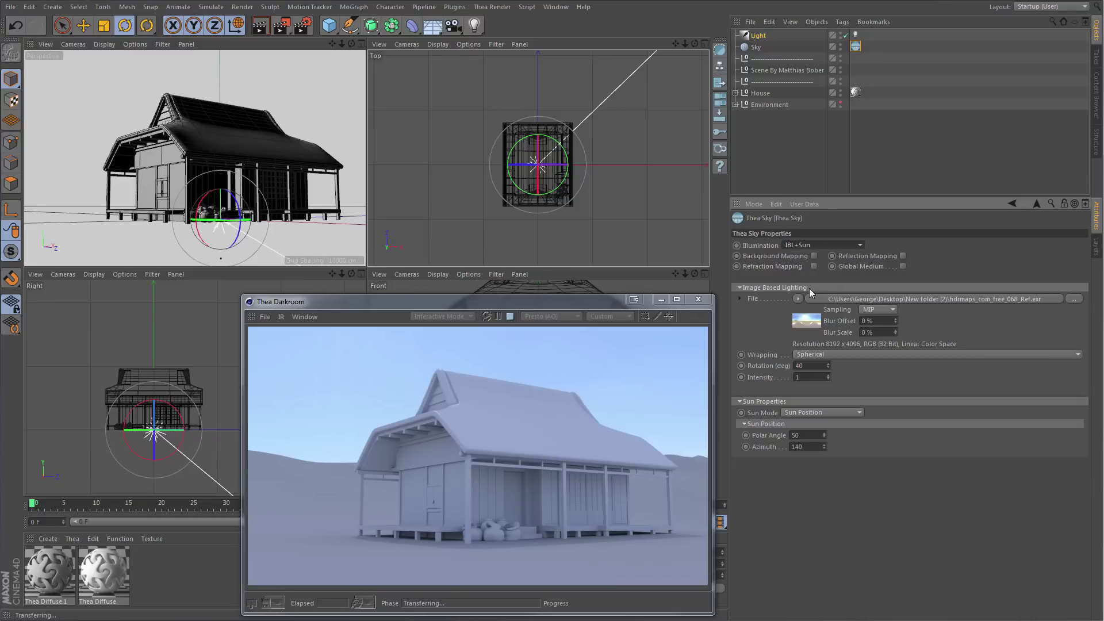